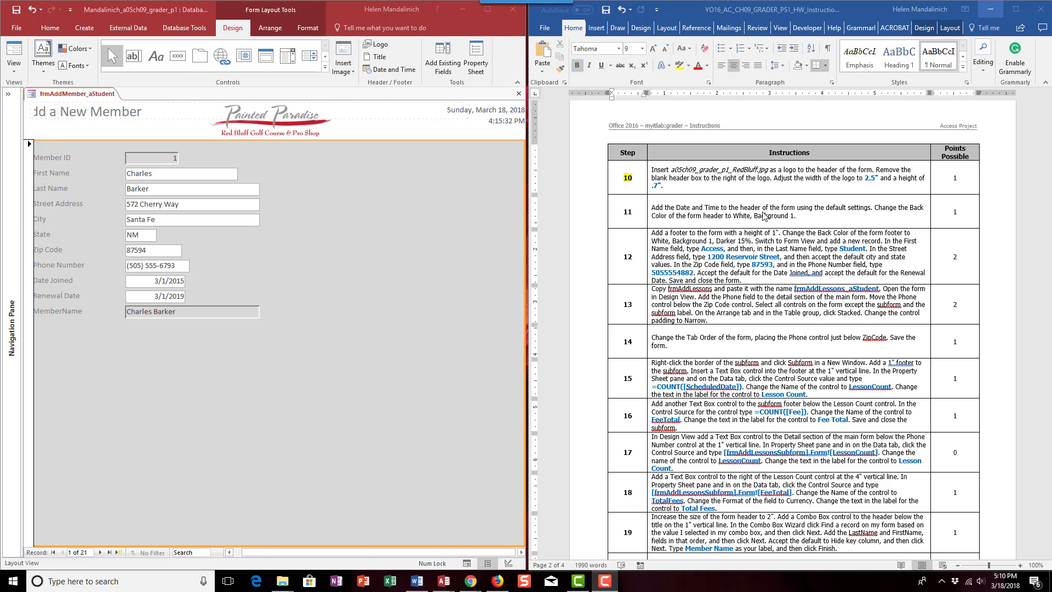
- Highlight the step number 11 in yellow in the Word instructions table
double_click(627, 212)
click(679, 66)
- In Access, switch frmAddMember_aStudent to Design View and expand its form footer to about 0.79" high
click(20, 74)
click(20, 74)
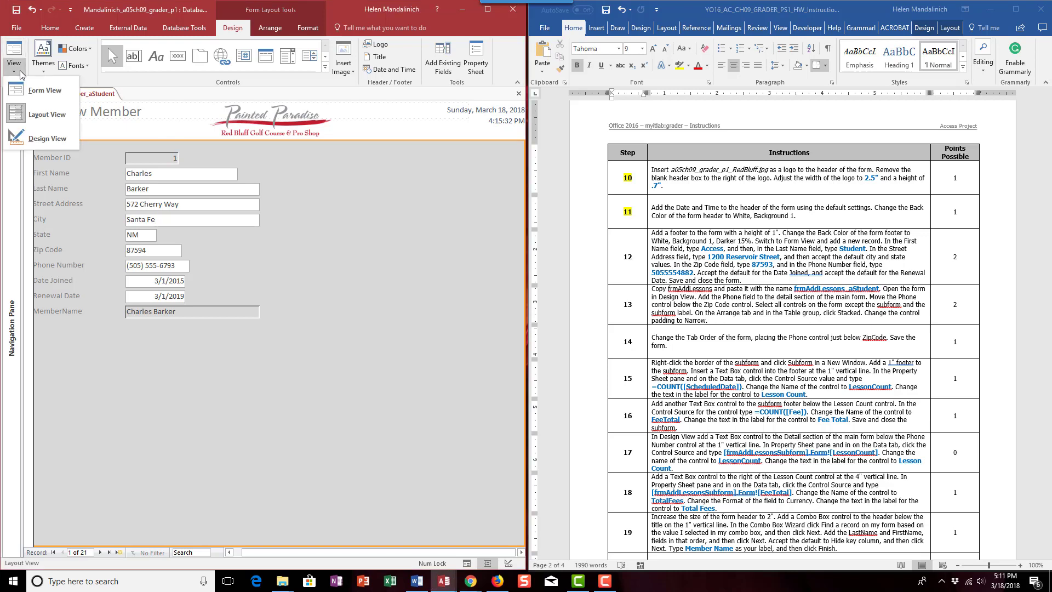
click(45, 141)
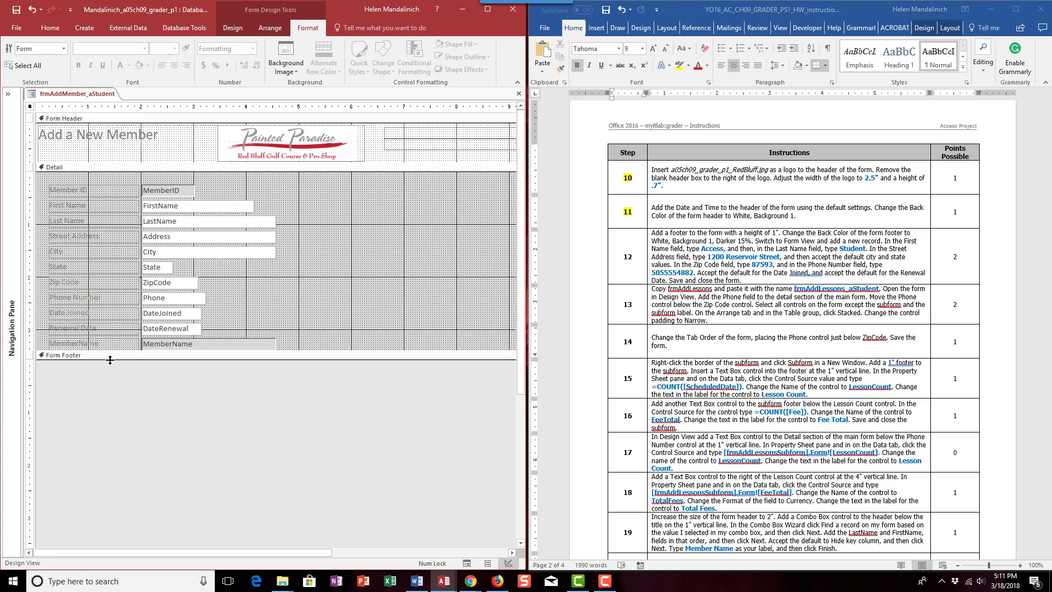
drag(111, 360, 112, 401)
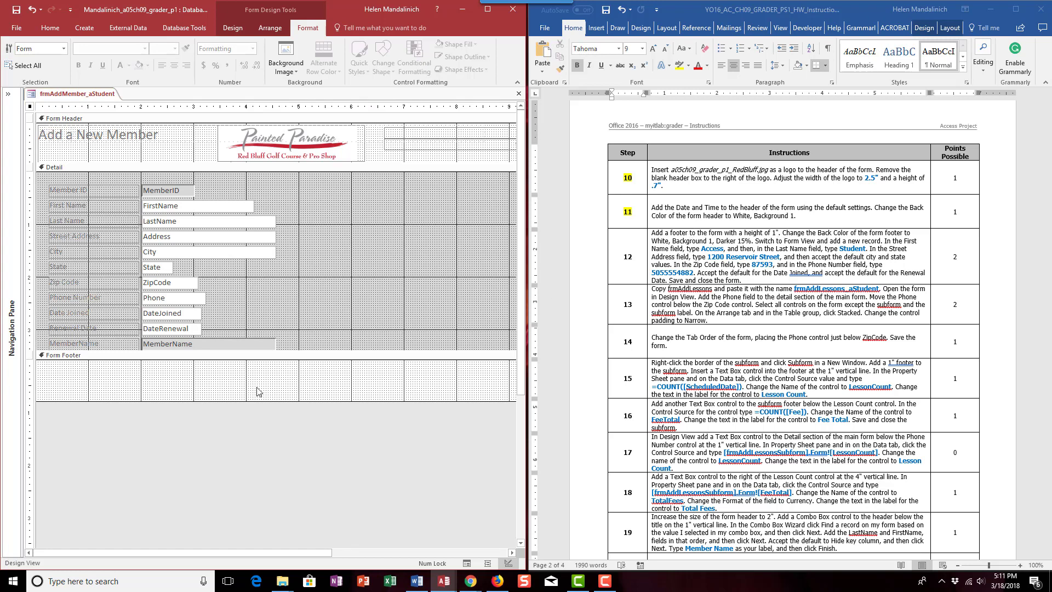
- Set the form footer's height to 1" and its Back Color to White, Background 1, Darker 15%
click(297, 362)
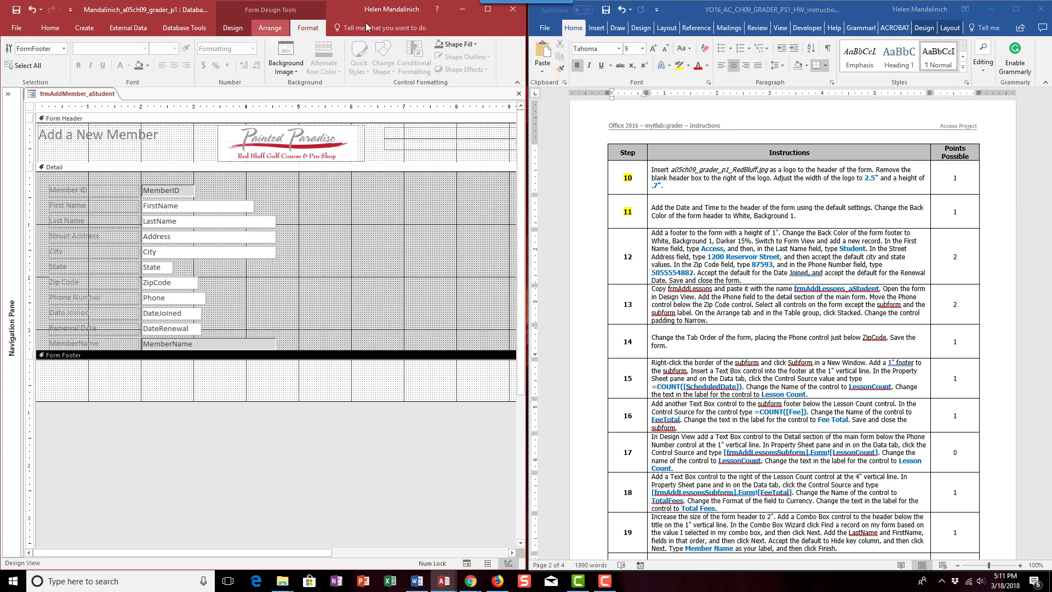
click(232, 27)
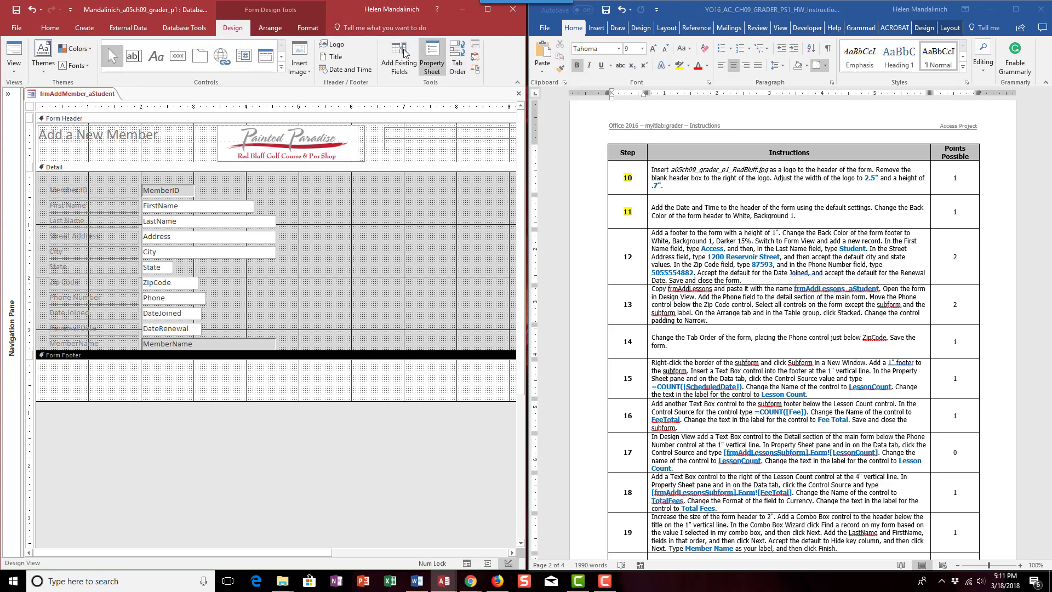
click(431, 55)
click(493, 178)
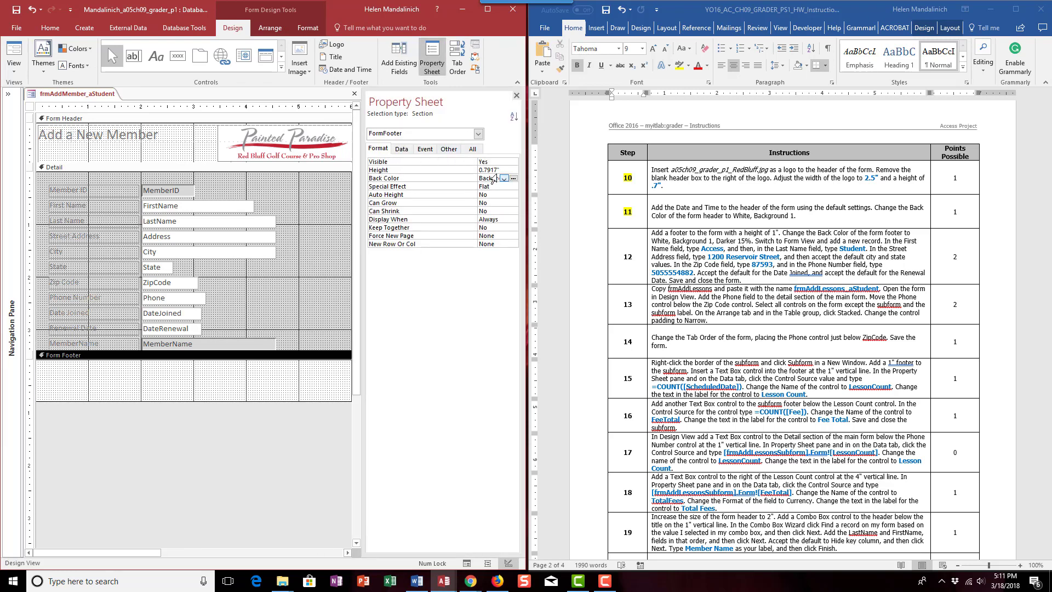
drag(498, 169, 452, 174)
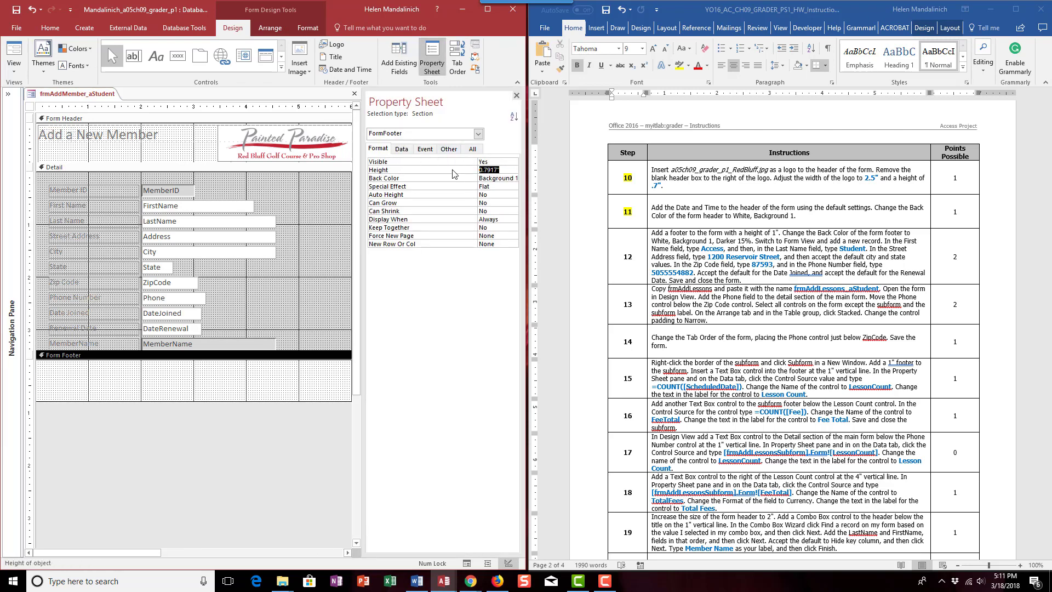
text(1)
key(Return)
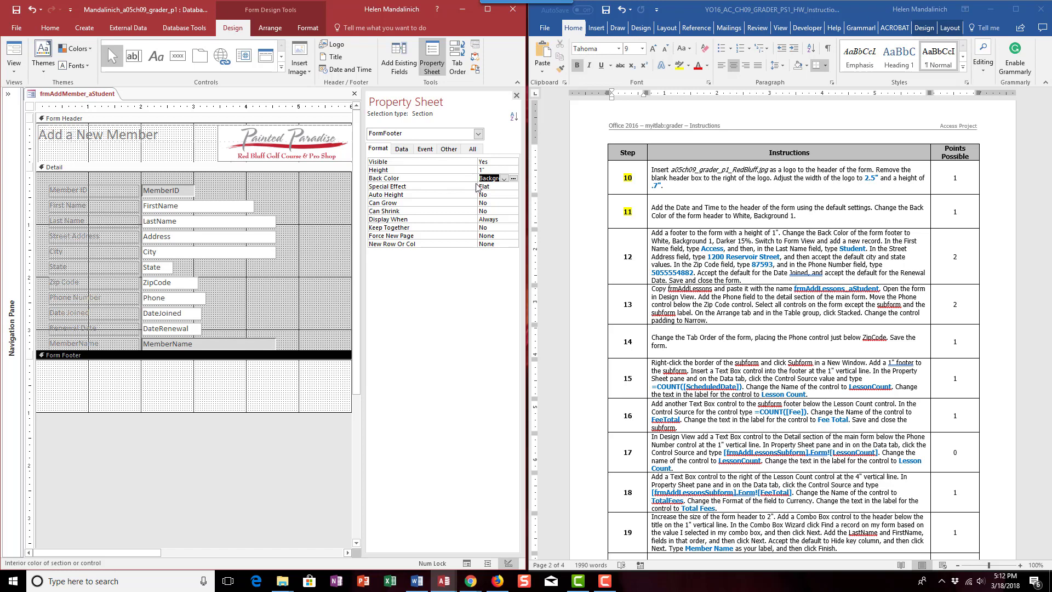
click(513, 179)
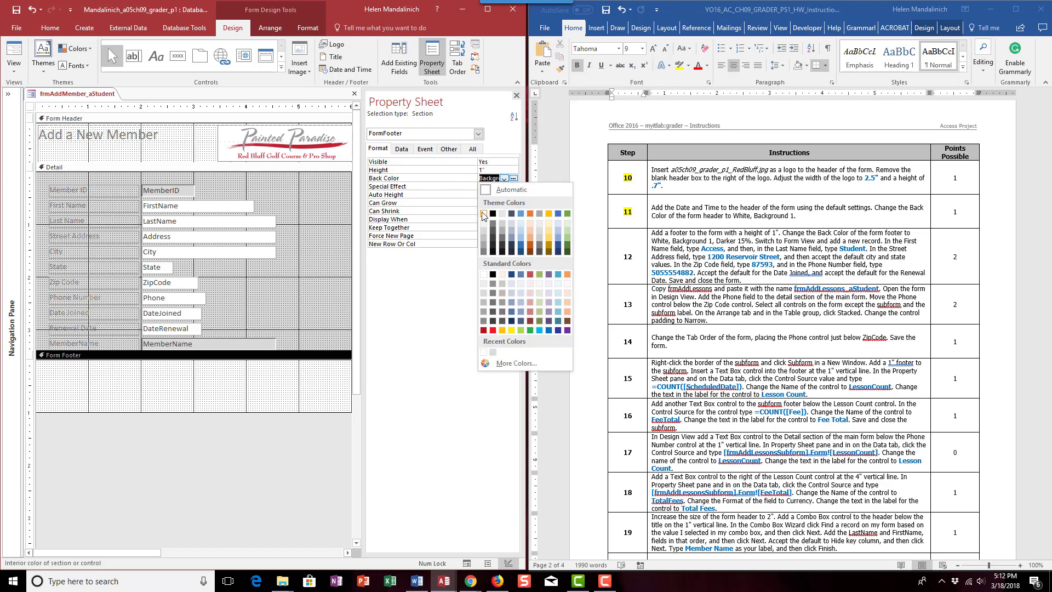
click(483, 230)
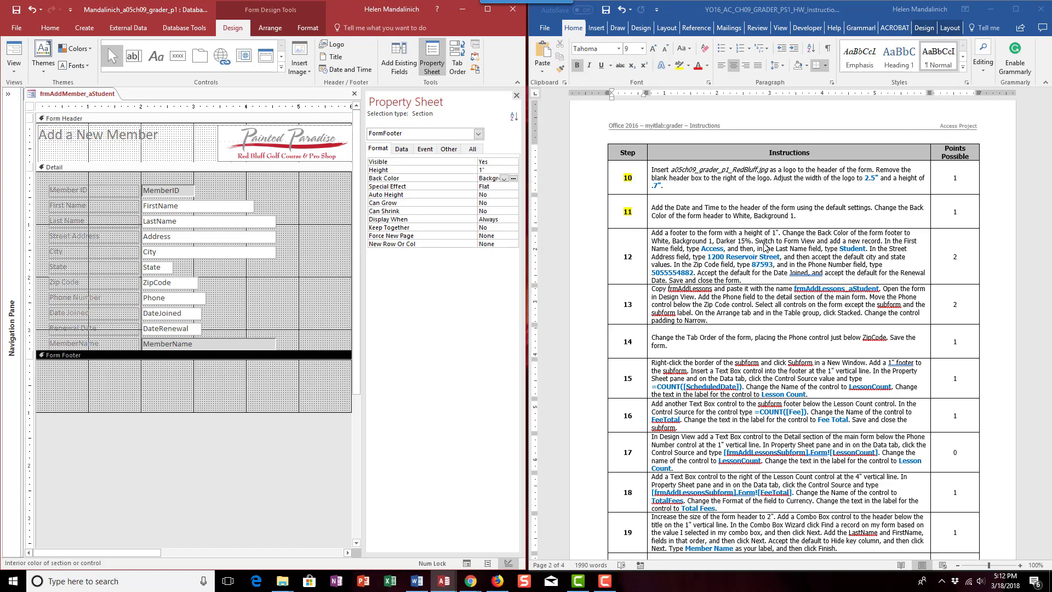
- In Form View, start a new member record with the first and last name given in instruction 12
click(12, 50)
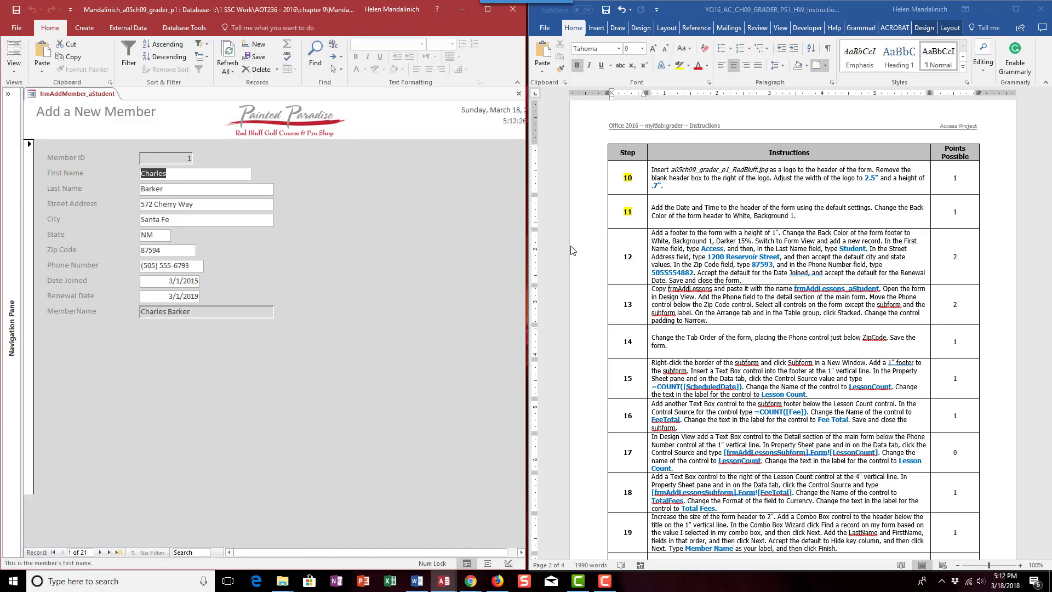
click(119, 553)
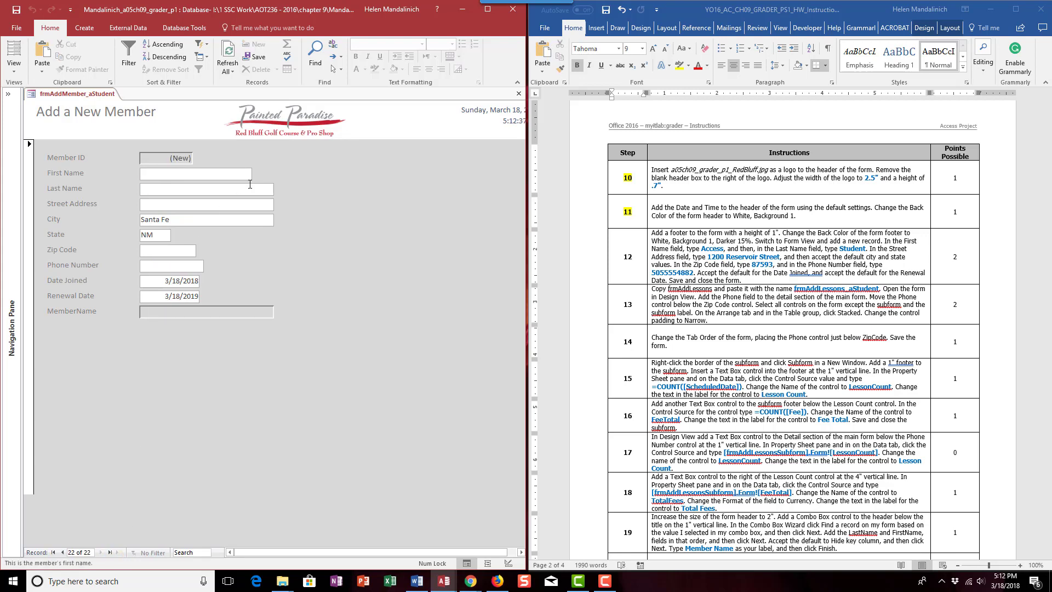
text(A)
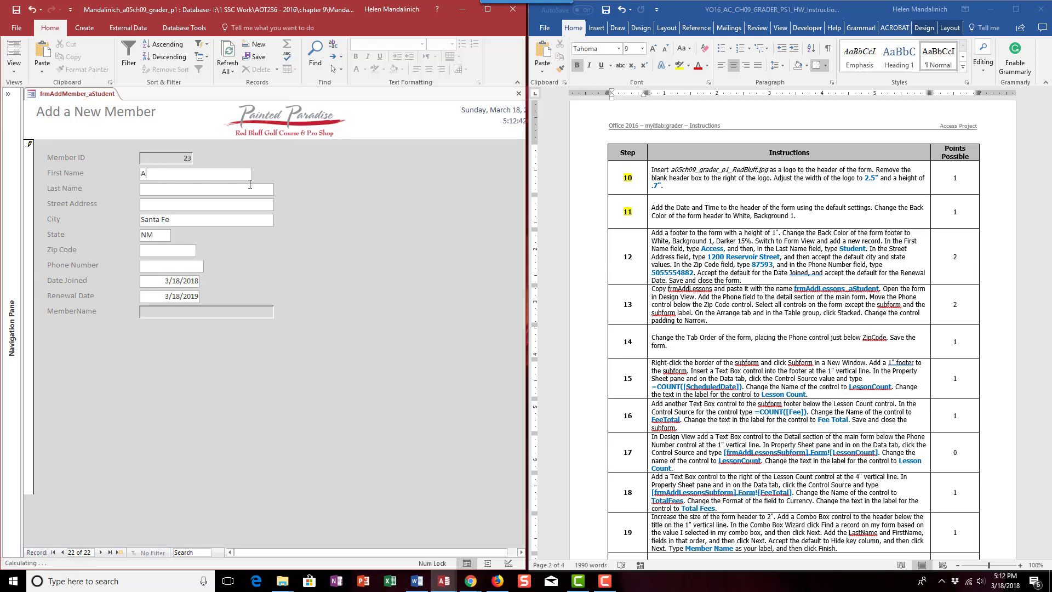
text(ccess)
key(Tab)
text(Student)
key(Tab)
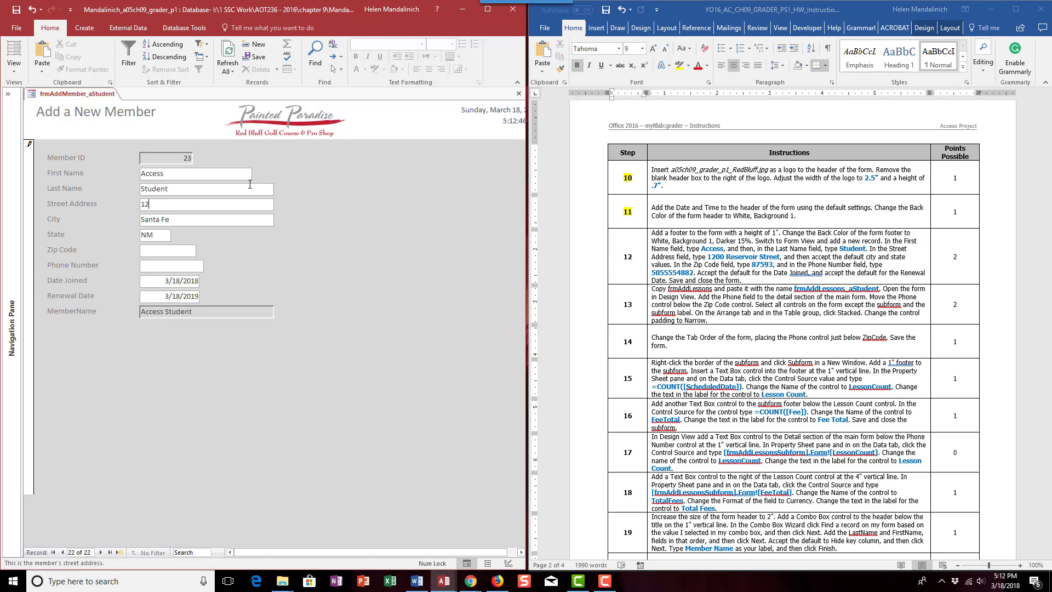
- Enter the street address and zip code from instruction 12, accepting the default city and state
text(1200 Reservoir Street)
key(Tab)
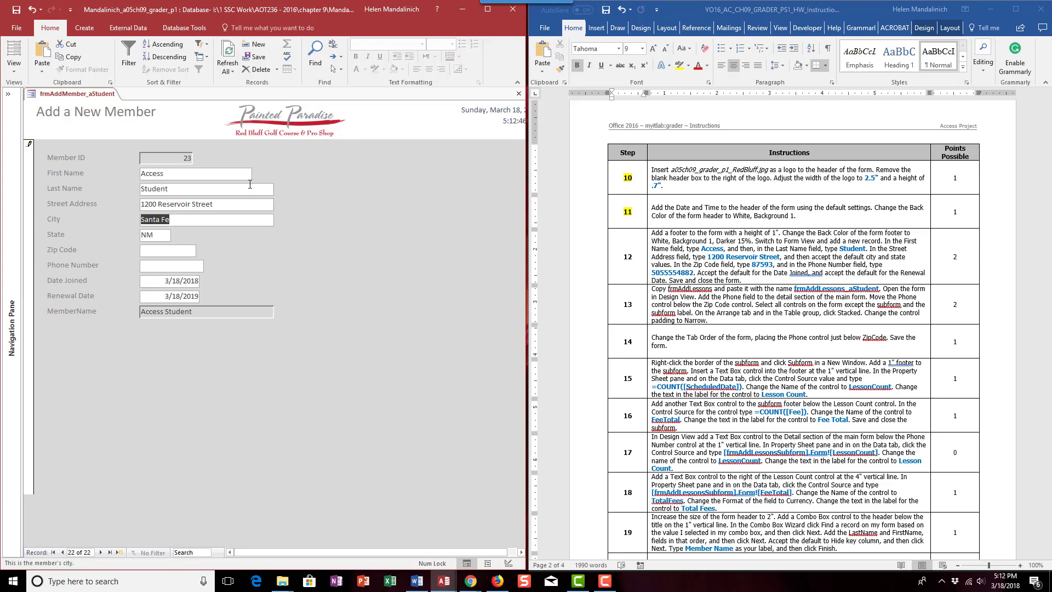
key(Tab)
key(Tab)
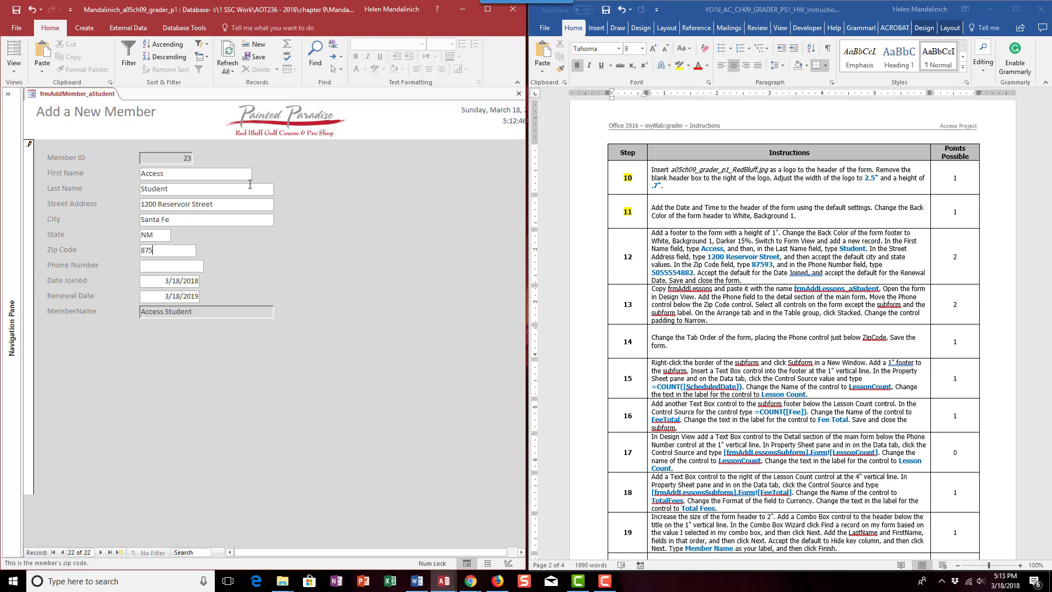
key(Tab)
- Enter the member's phone number from instruction 12, accept the default dates, and save and close the form
text(500)
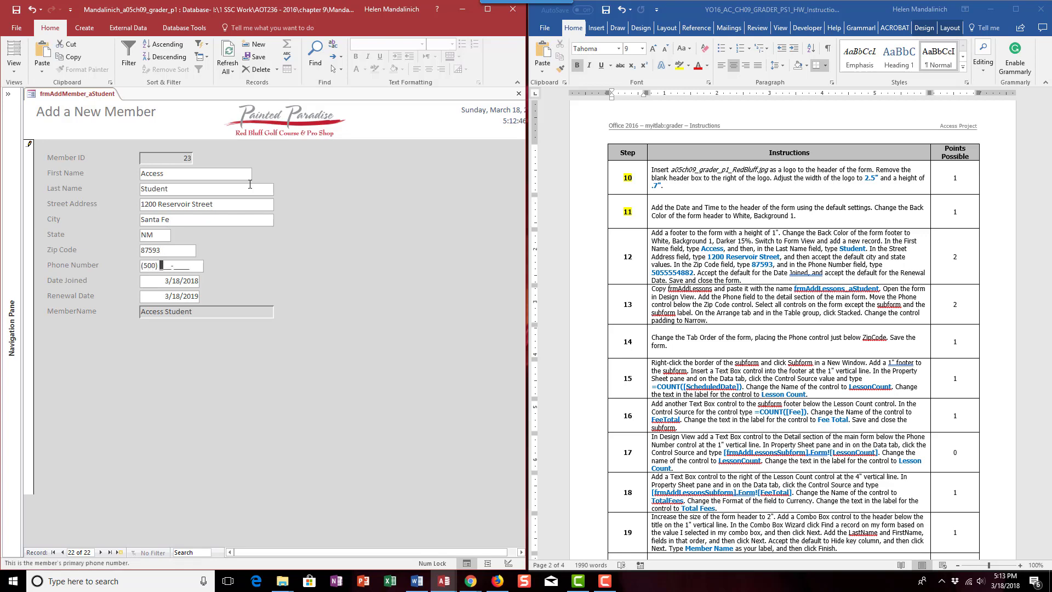
key(BackSpace)
text(5) 555-4882)
key(Tab)
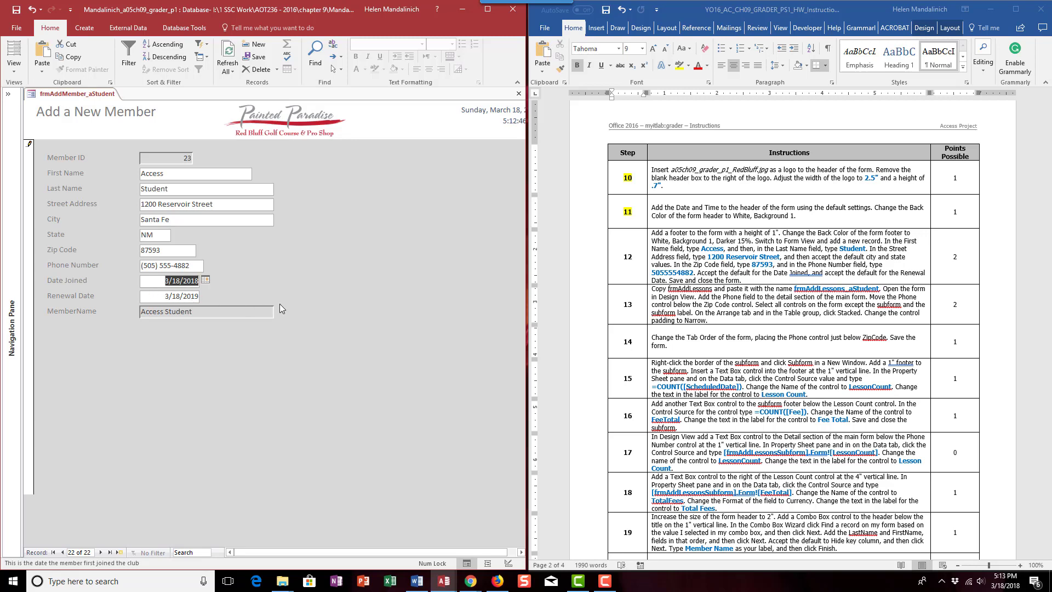
click(16, 9)
click(519, 94)
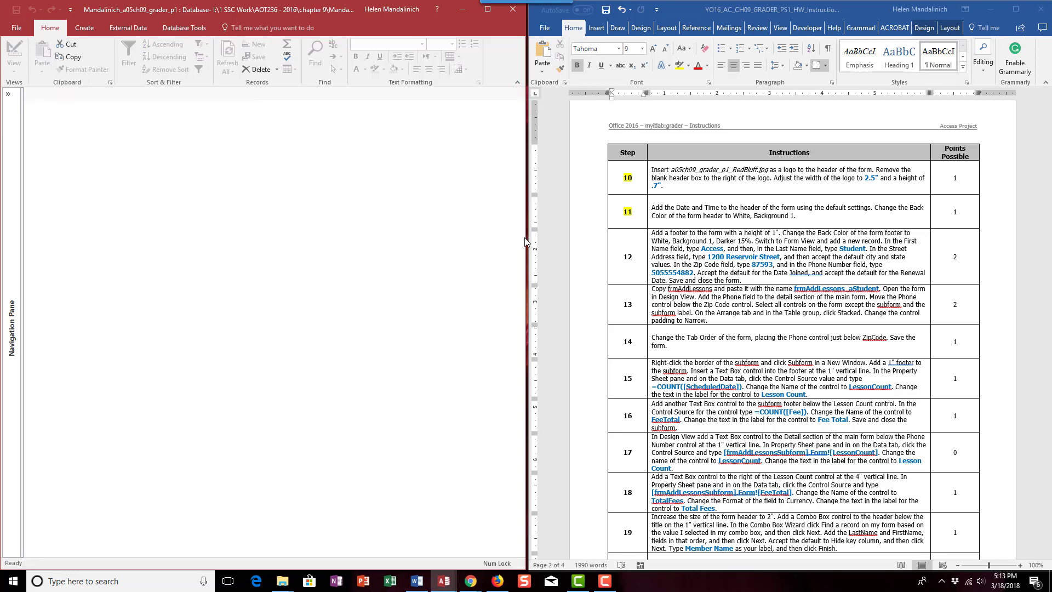
- Highlight the step number 12 in yellow in the Word instructions table
click(621, 259)
double_click(627, 256)
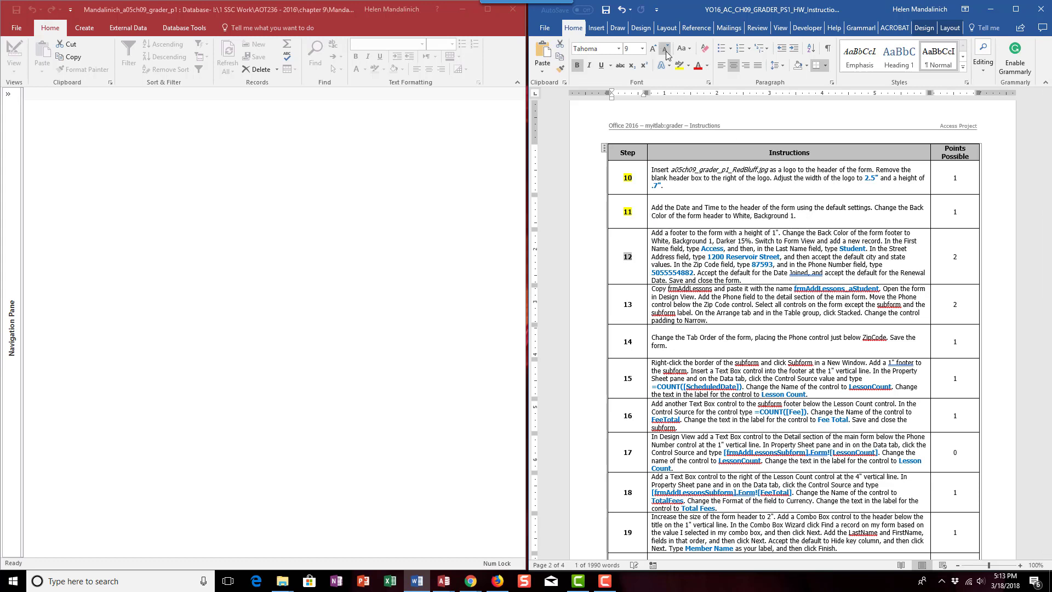
click(679, 65)
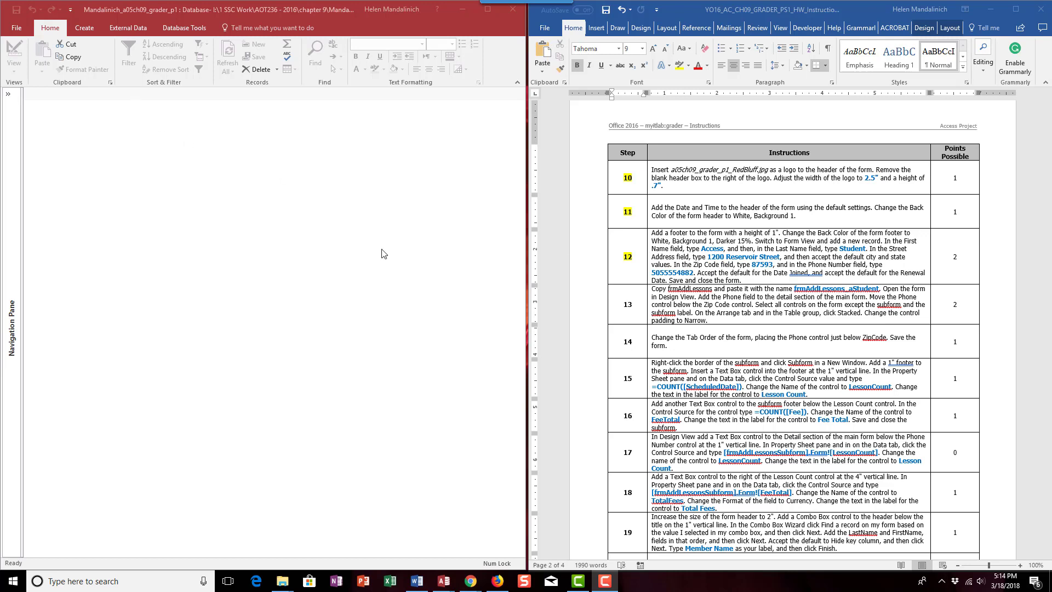
- In Access, copy the frmAddLessons form and paste it with the name frmAddLessons_aStudent
click(9, 95)
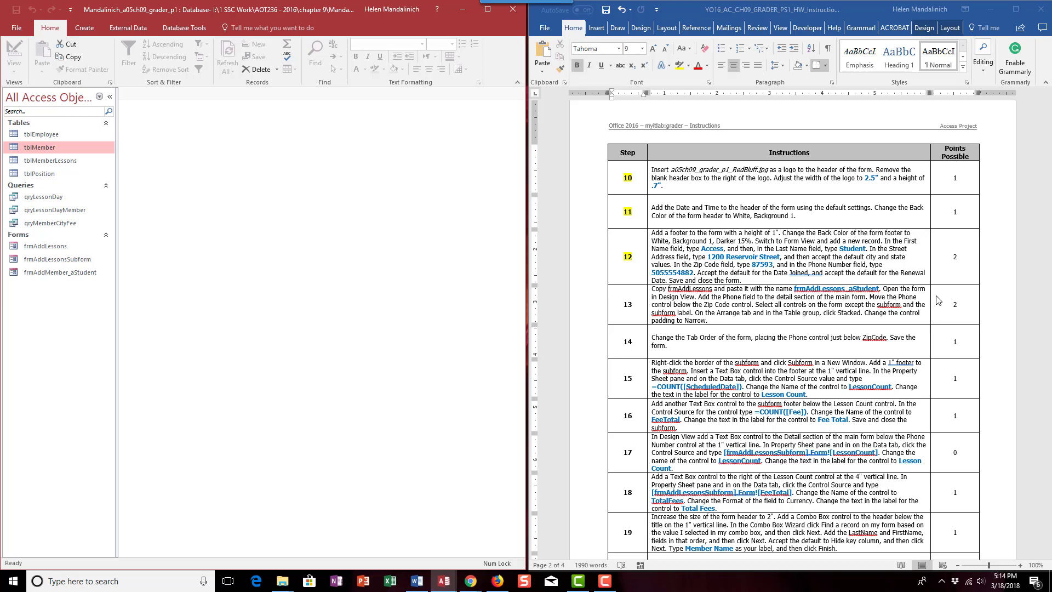
right_click(30, 249)
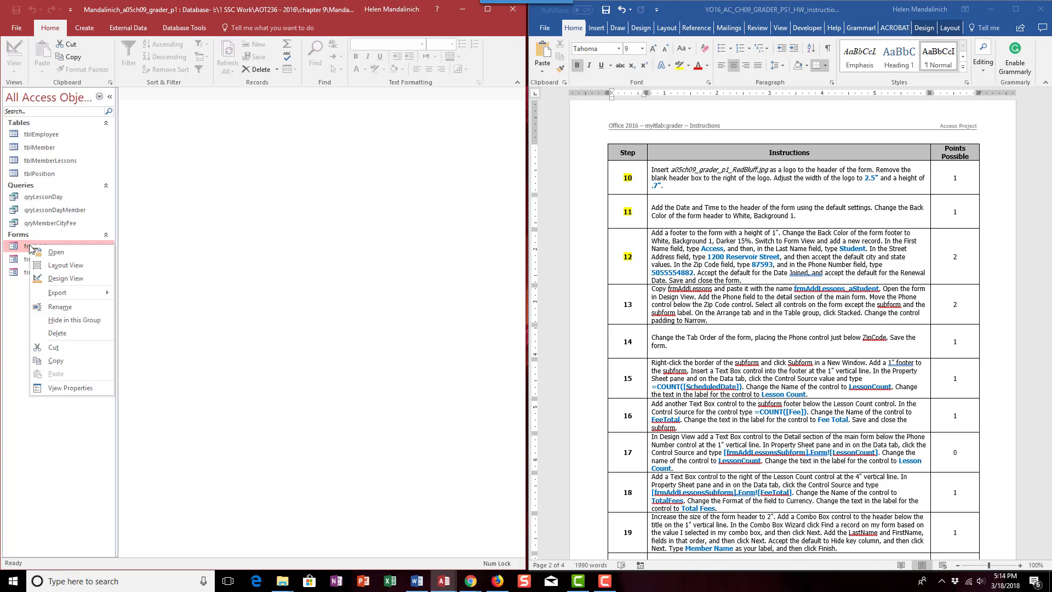
click(62, 362)
right_click(47, 332)
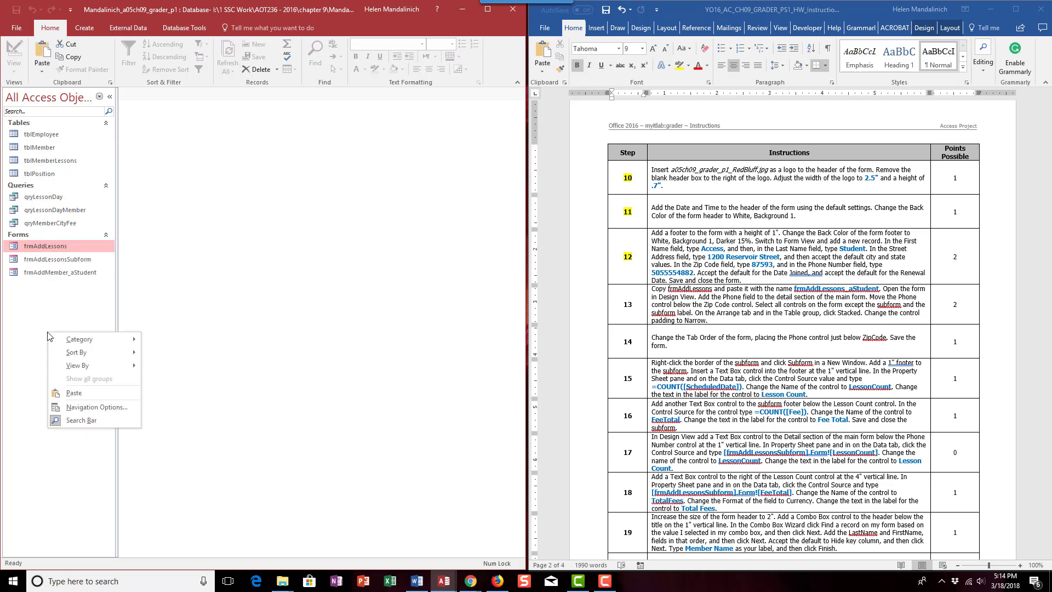
click(73, 393)
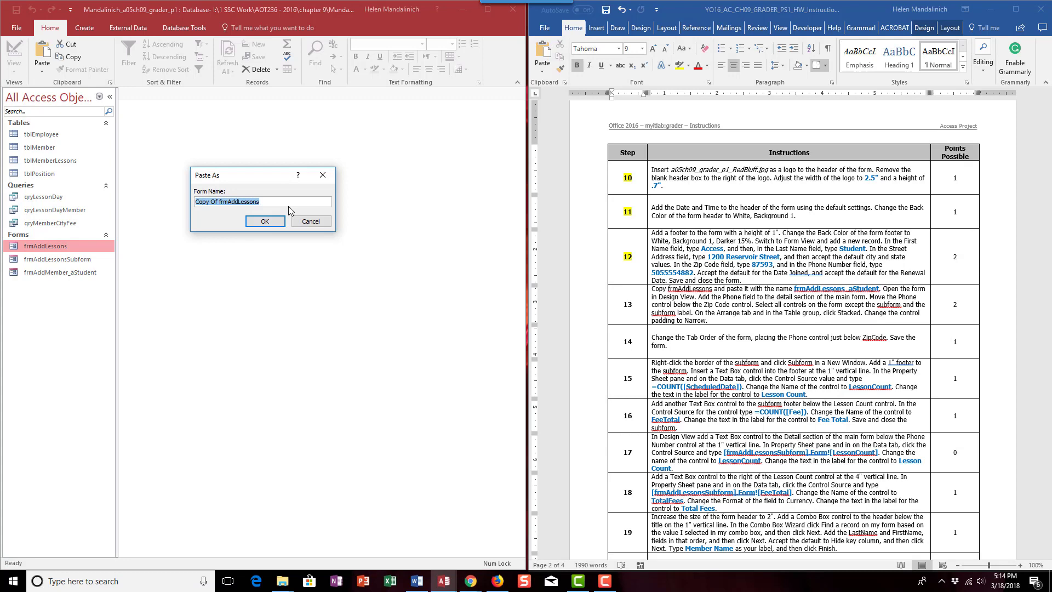
text(rm)
text(rm)
text(AddLess)
text(ons)
text(nt)
key(Return)
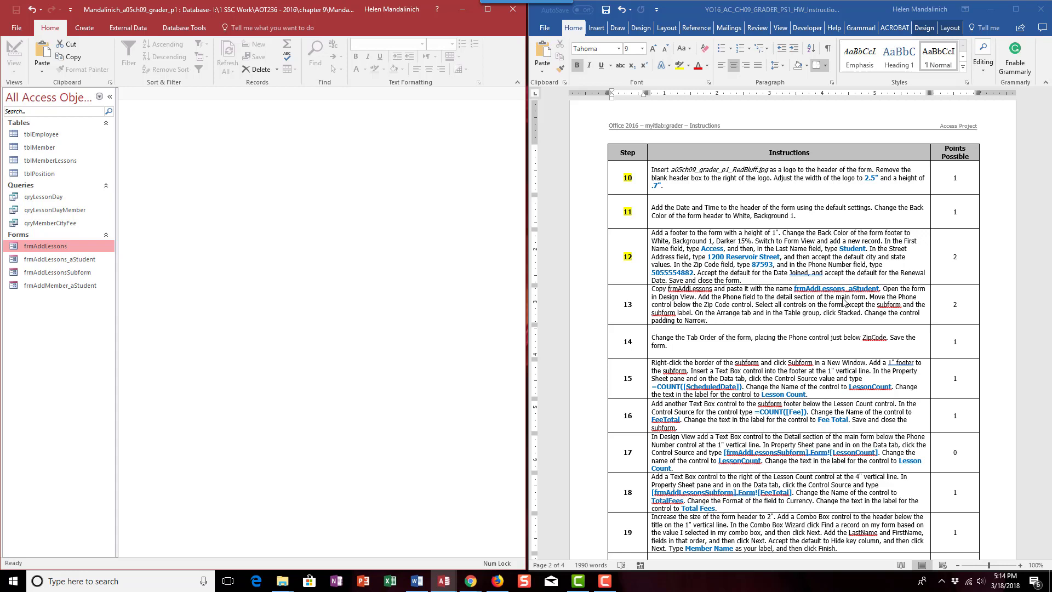
right_click(76, 290)
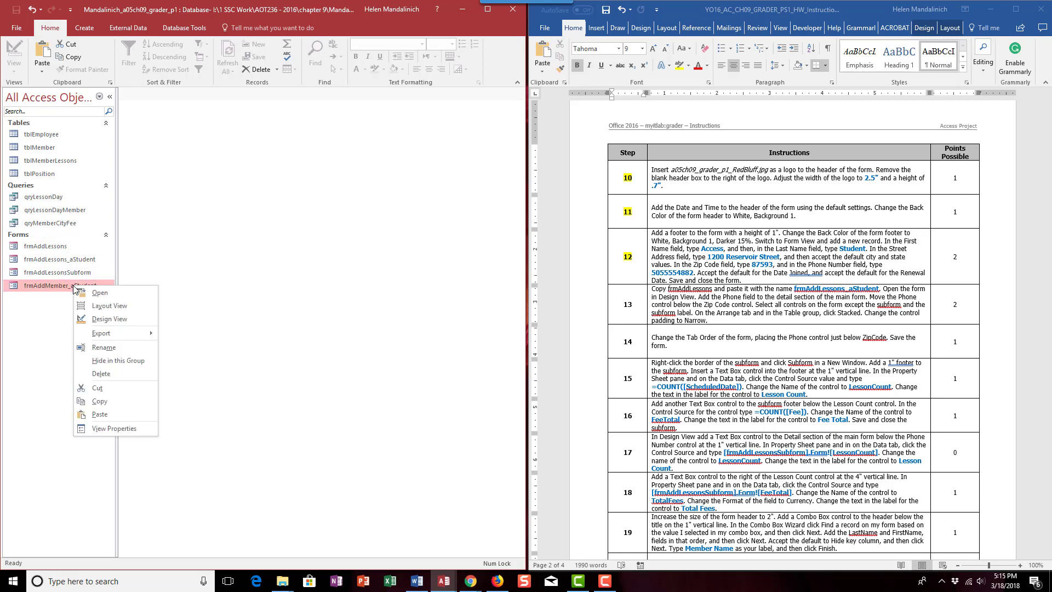
click(102, 319)
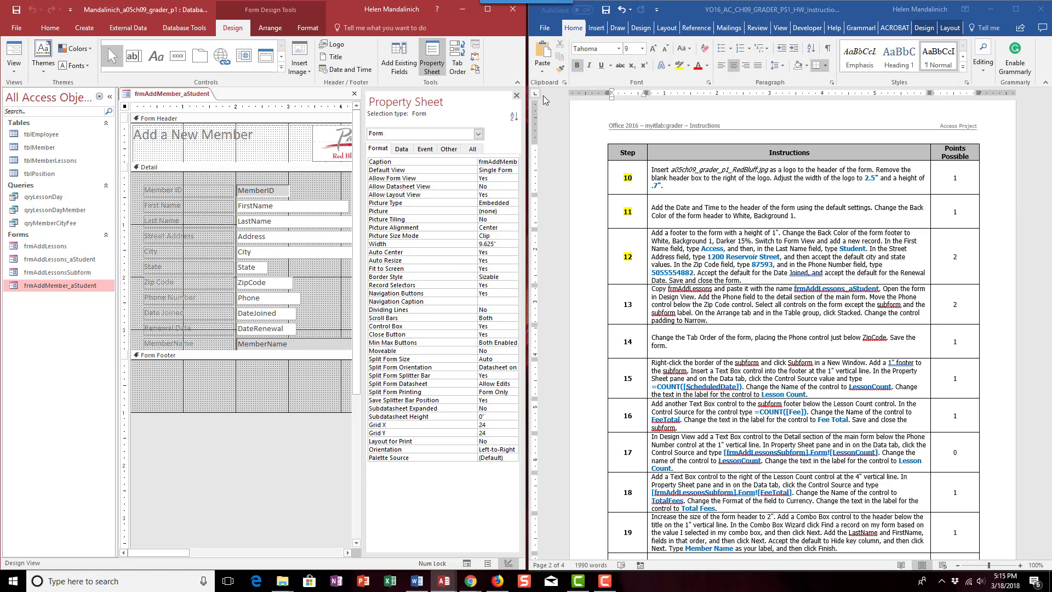
click(517, 96)
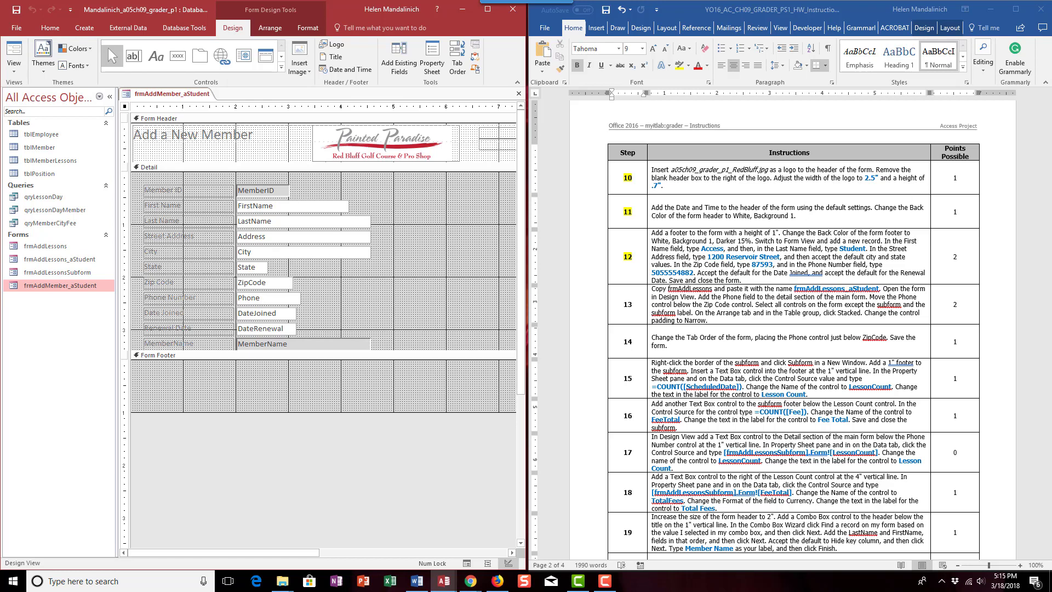
click(518, 93)
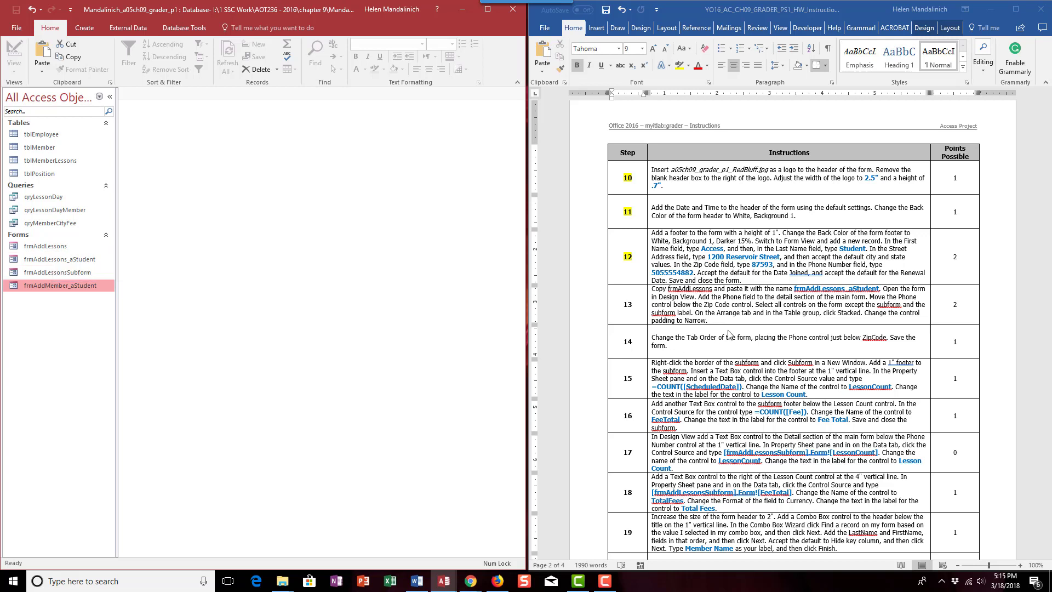
- Open frmAddLessons_aStudent in Design View and add the Phone field to the Detail section directly below the Zip Code control
right_click(51, 260)
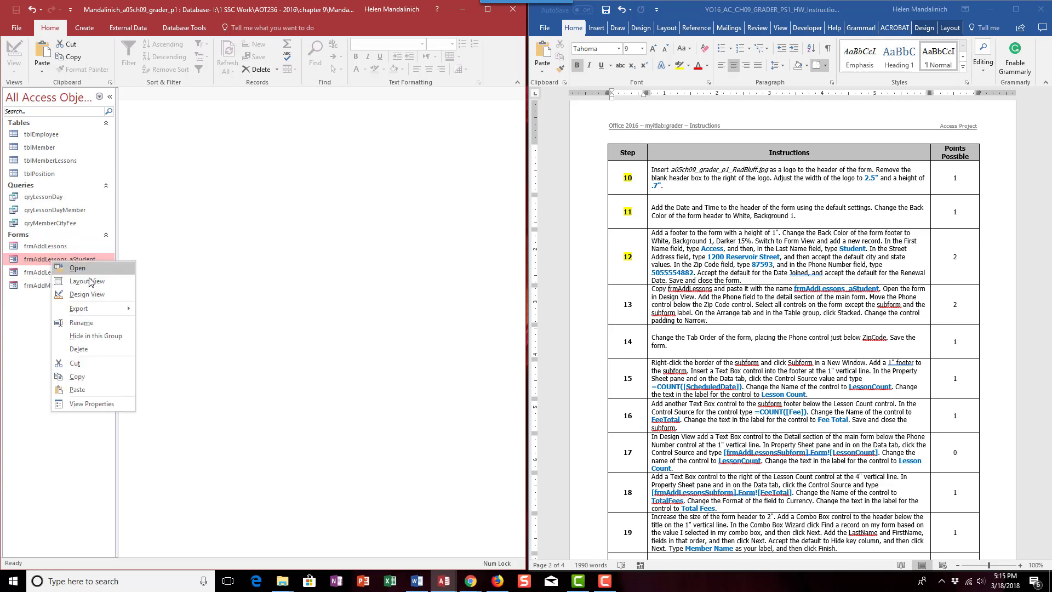
click(85, 295)
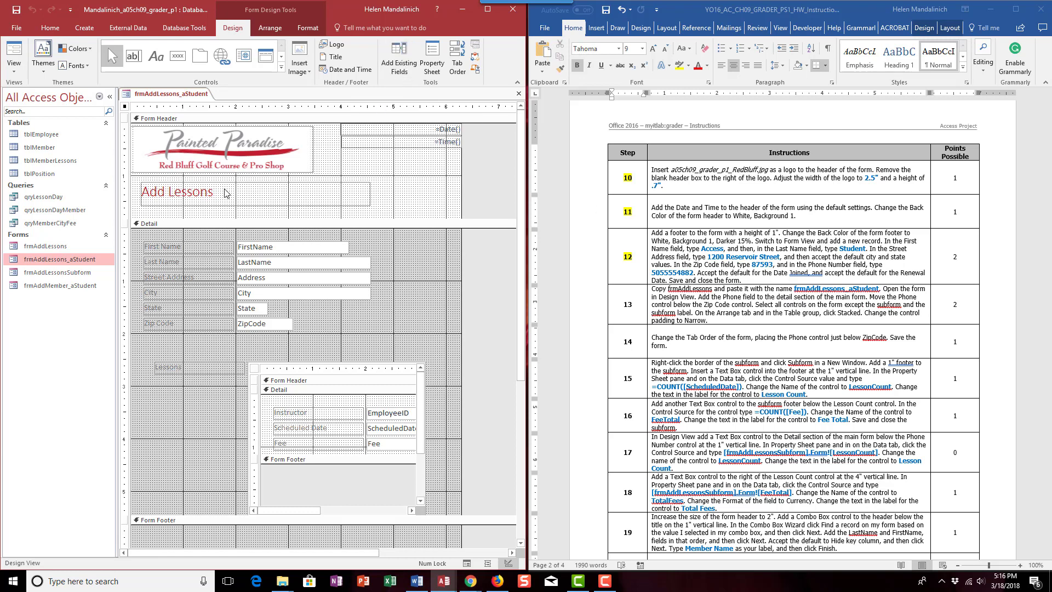
click(409, 55)
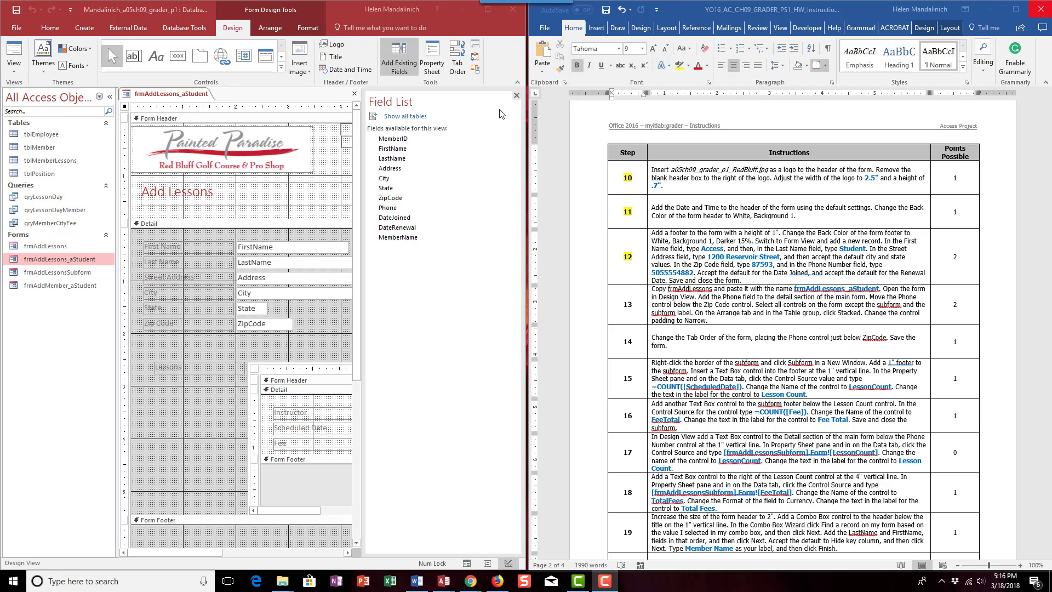
click(394, 210)
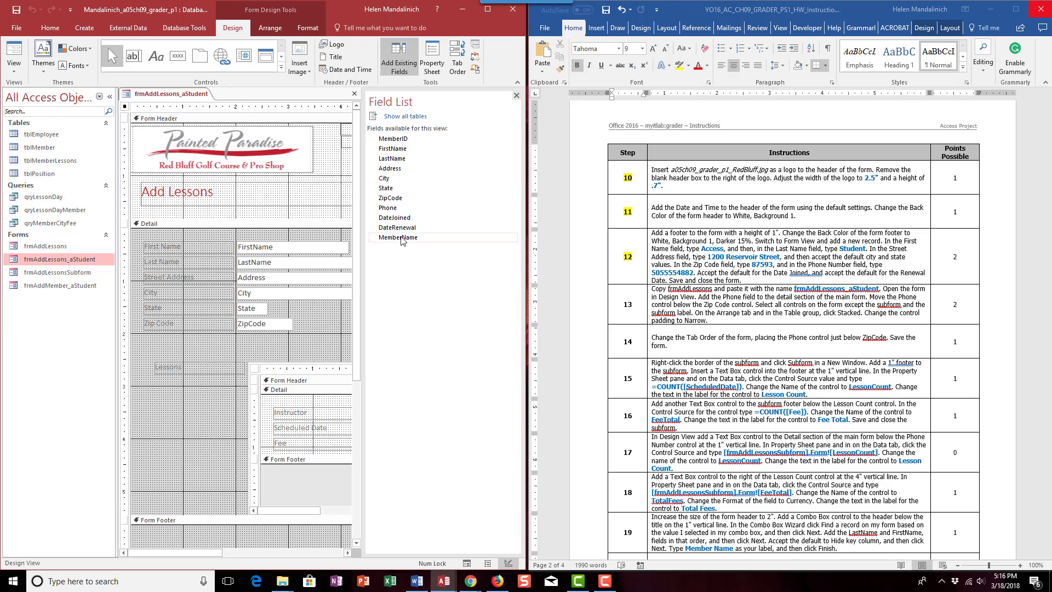
drag(393, 209, 238, 337)
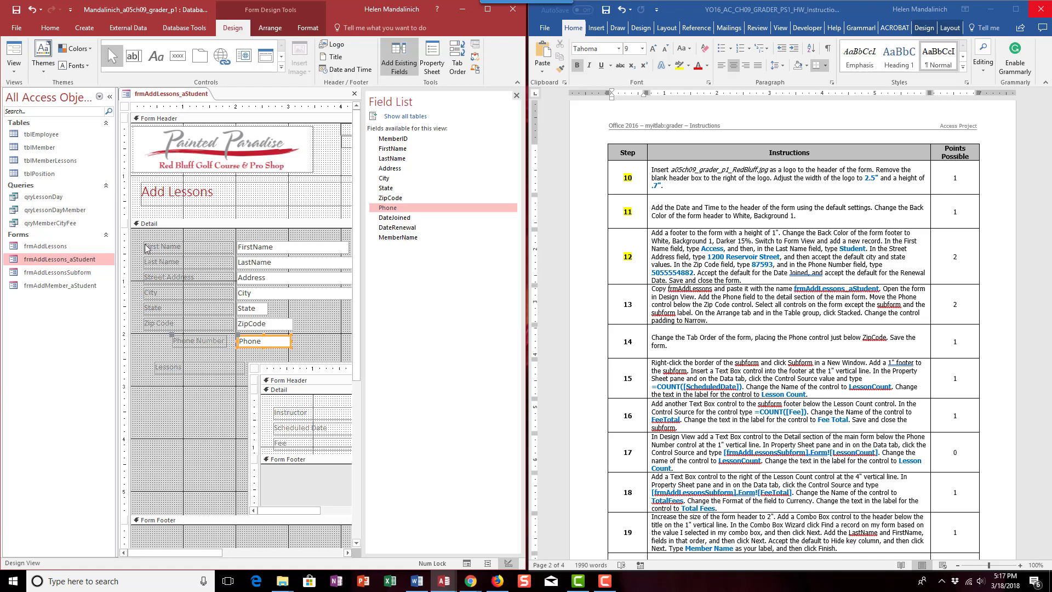
click(516, 96)
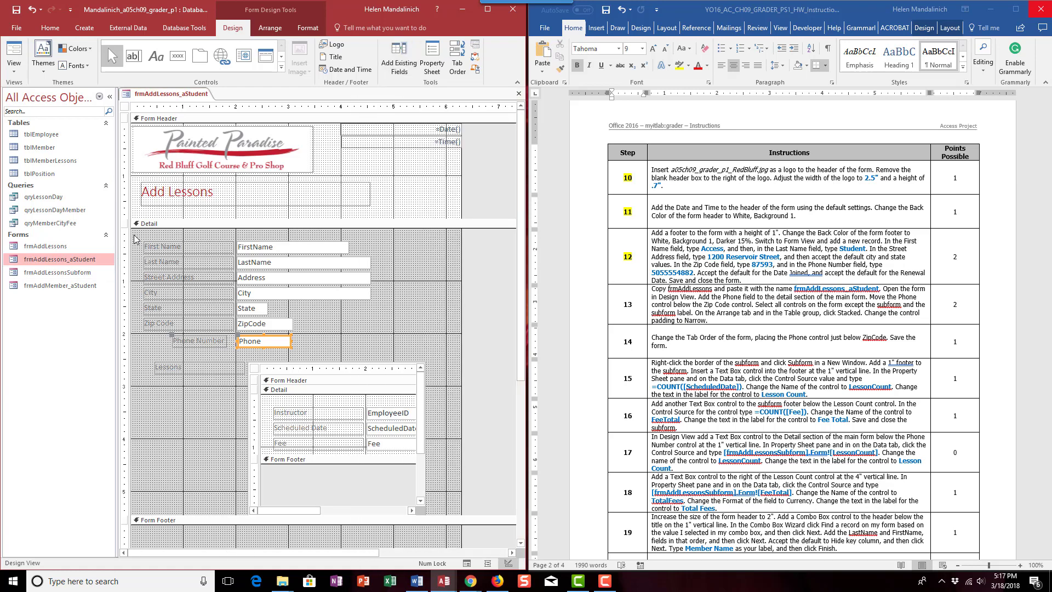
- Arrange all Detail controls except the subform and its label in a Stacked layout with Narrow control padding
drag(134, 234, 403, 358)
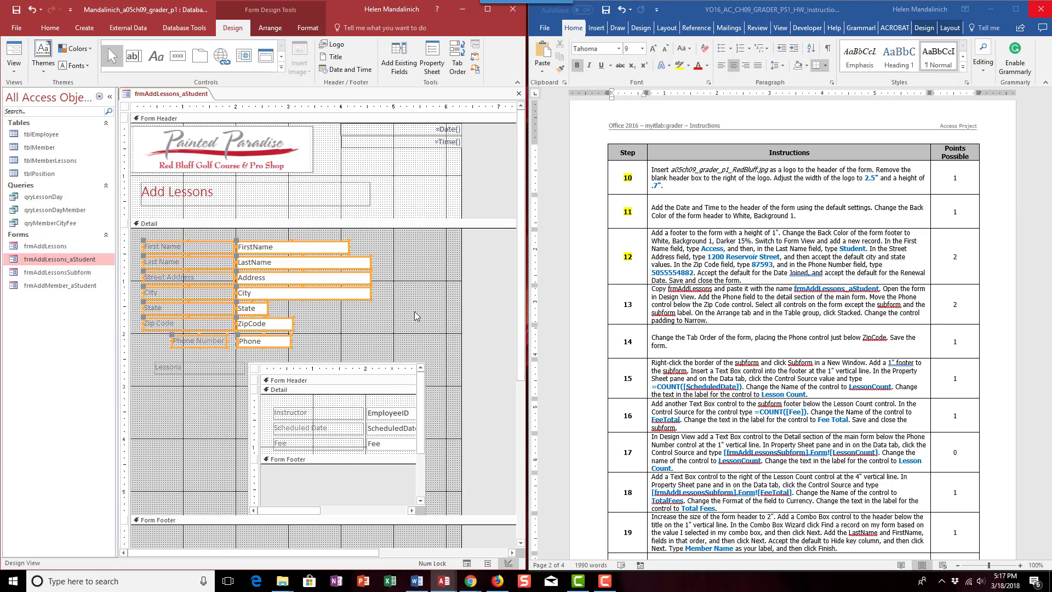
click(172, 223)
drag(137, 235, 404, 349)
click(268, 29)
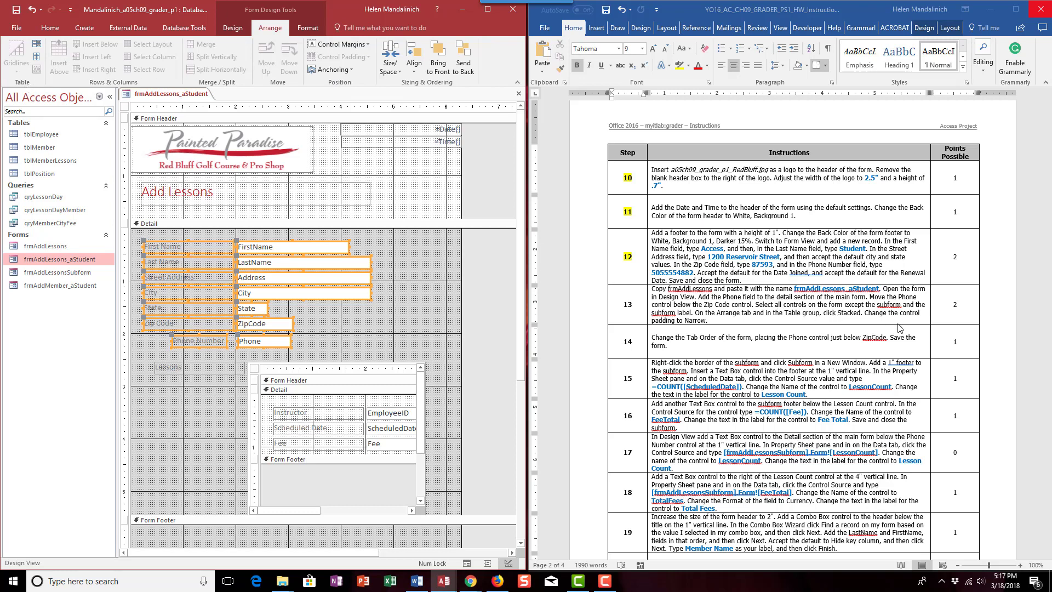
click(36, 45)
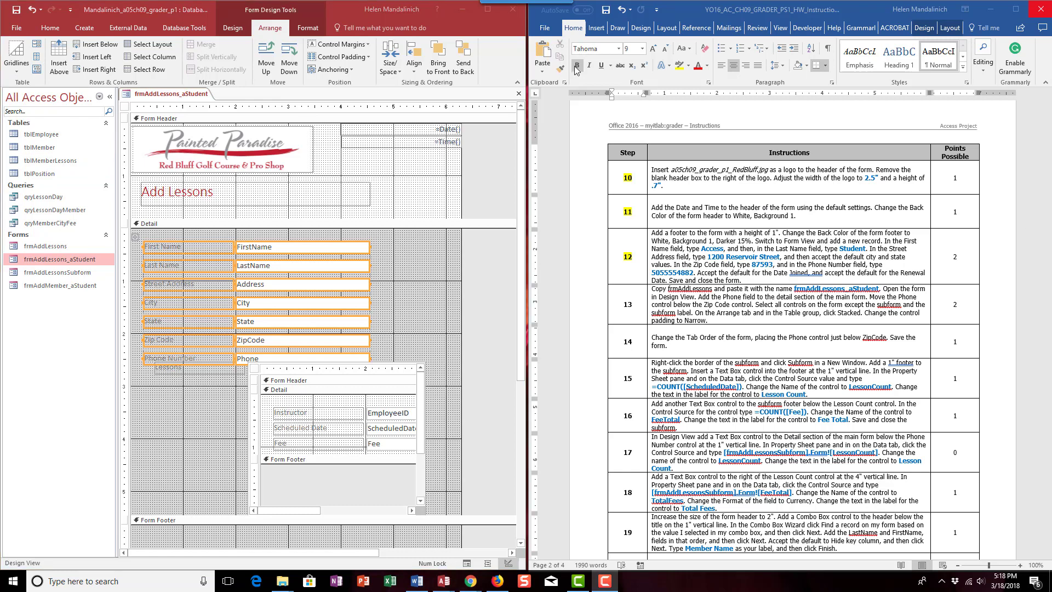
click(36, 42)
click(367, 59)
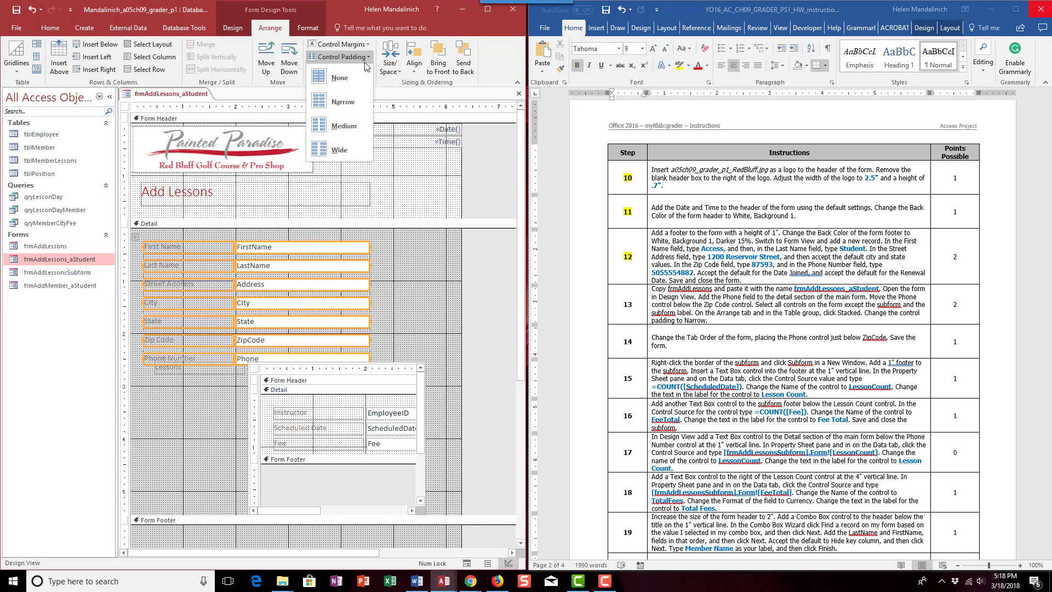
click(344, 102)
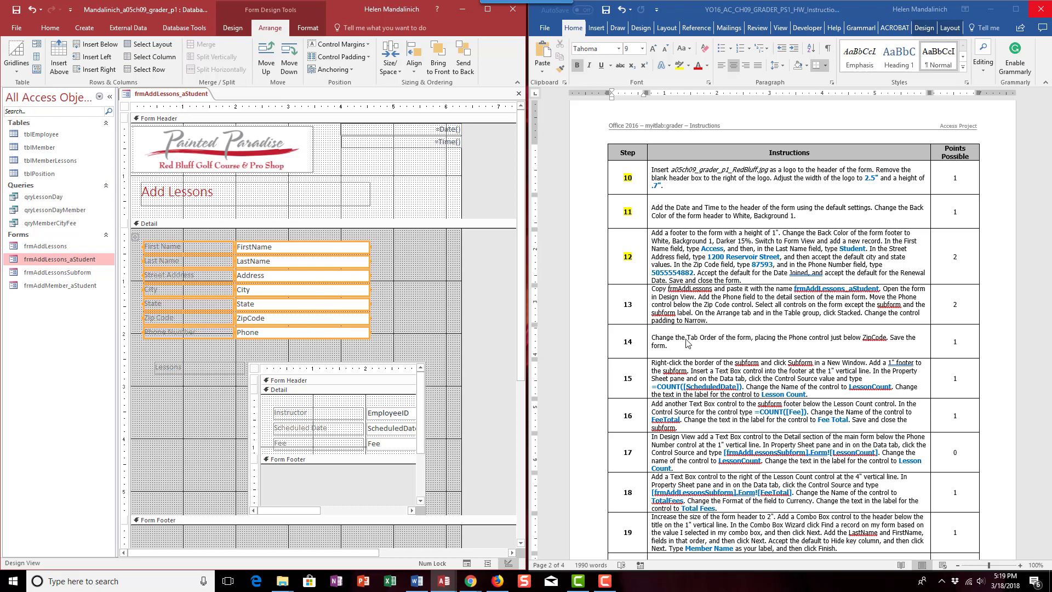
- In the Word instructions table, highlight the step number 13 in yellow
click(626, 301)
drag(621, 301, 640, 300)
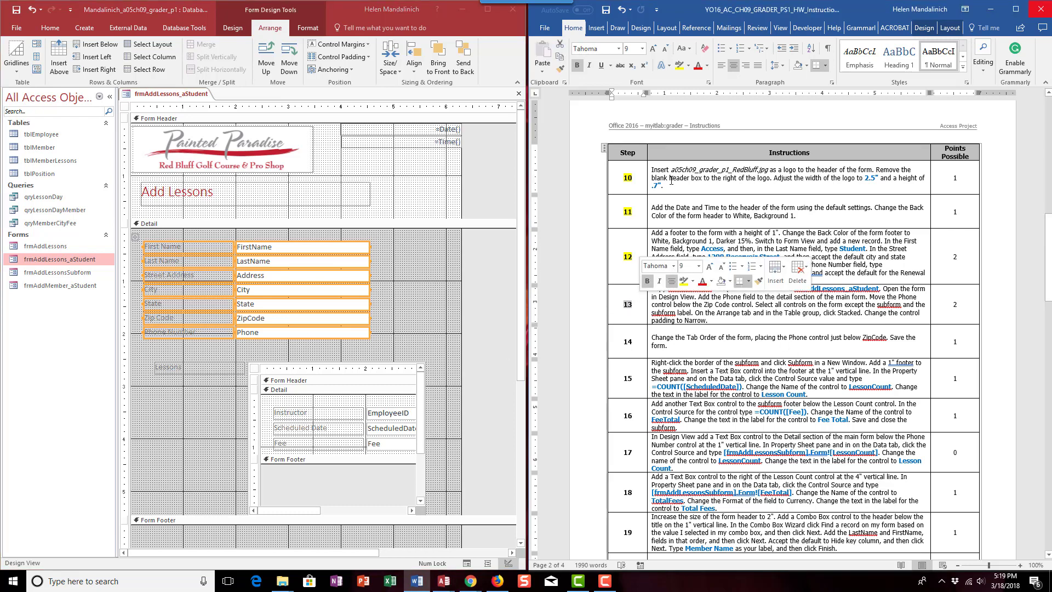
click(679, 65)
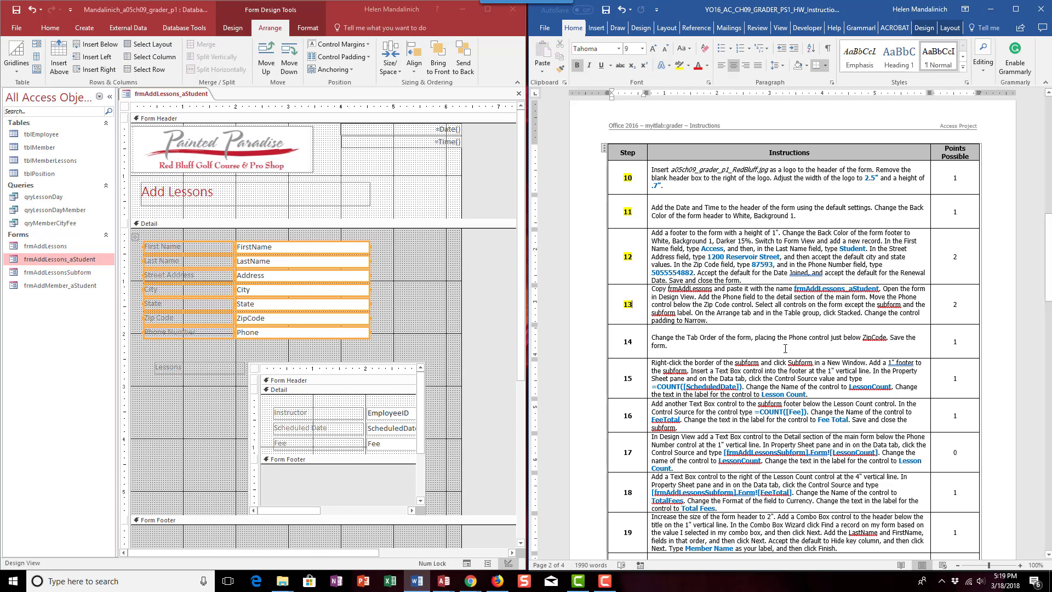
- In Access, change the Detail section's tab order so that Phone comes directly after ZipCode
click(238, 31)
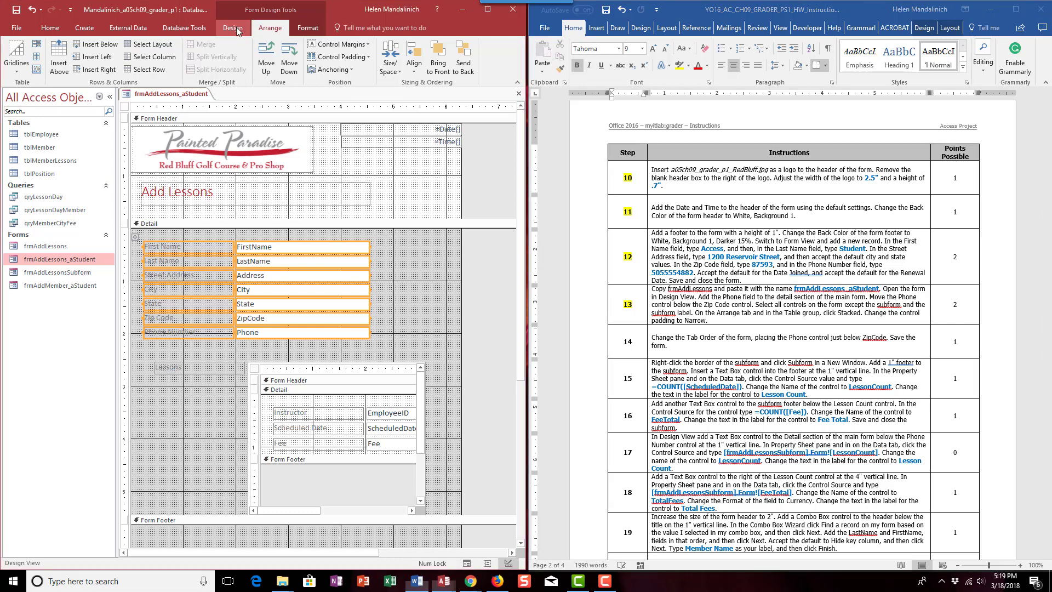
click(238, 30)
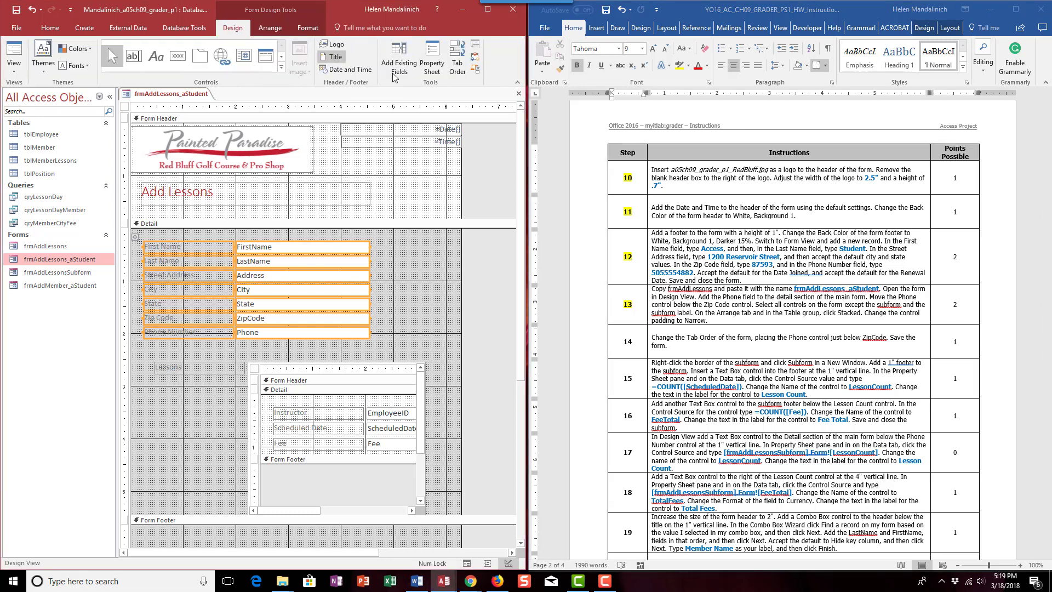
click(455, 53)
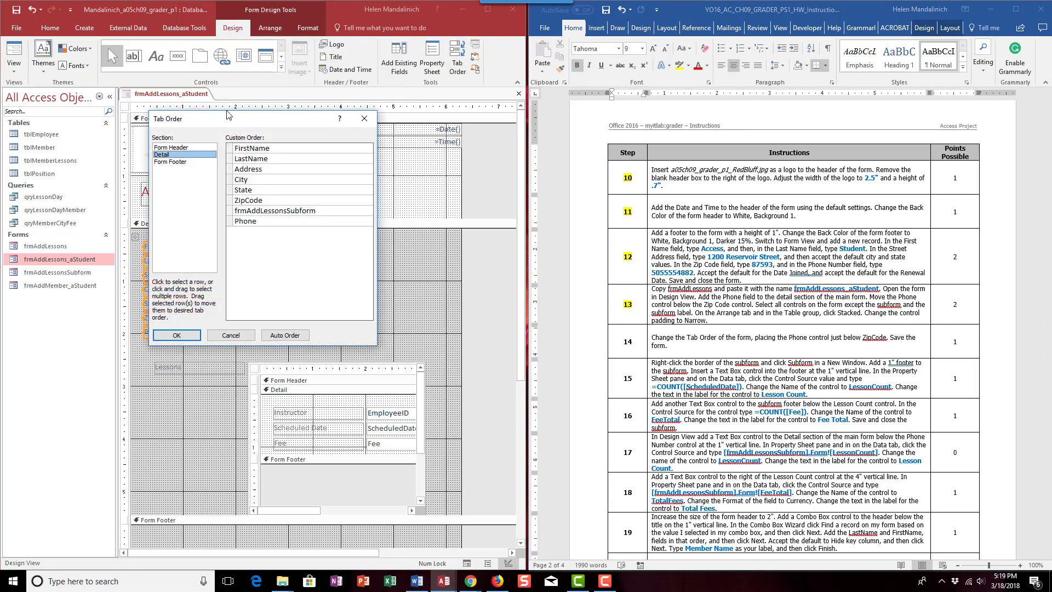
drag(246, 122, 443, 128)
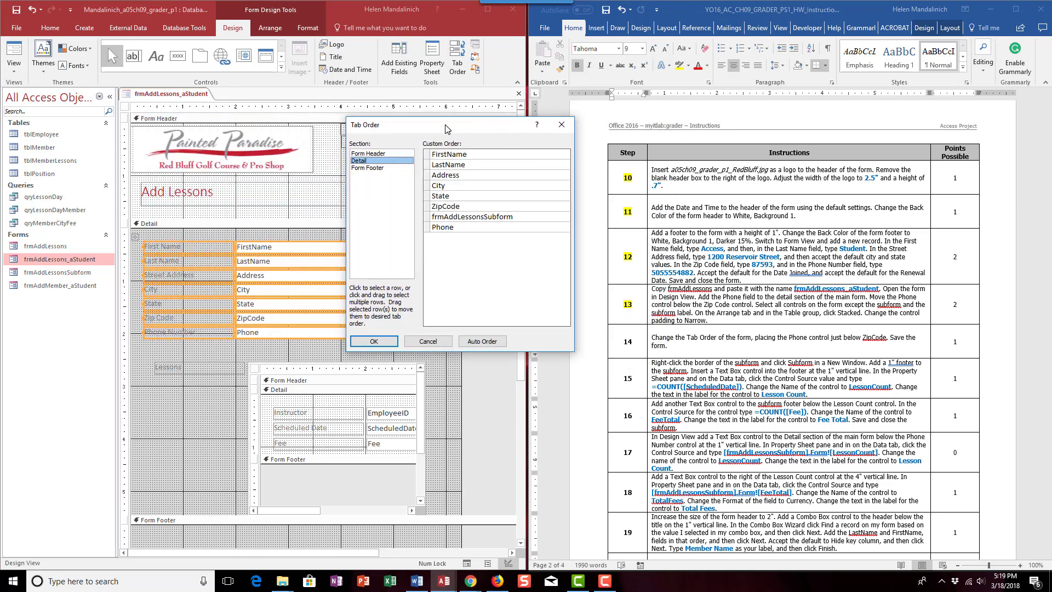
click(442, 228)
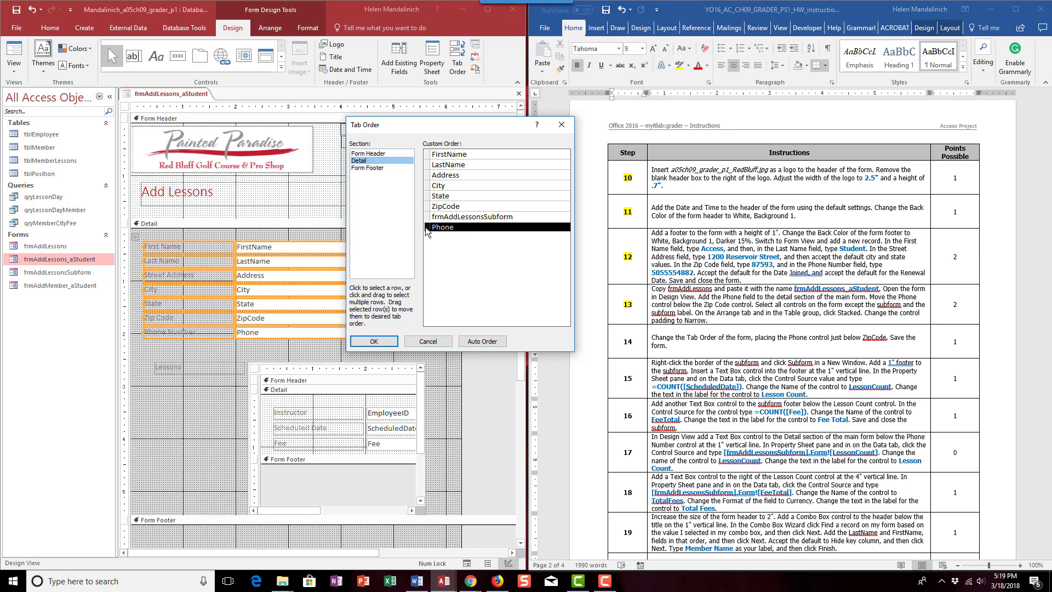
drag(427, 226, 427, 226)
drag(428, 231, 430, 222)
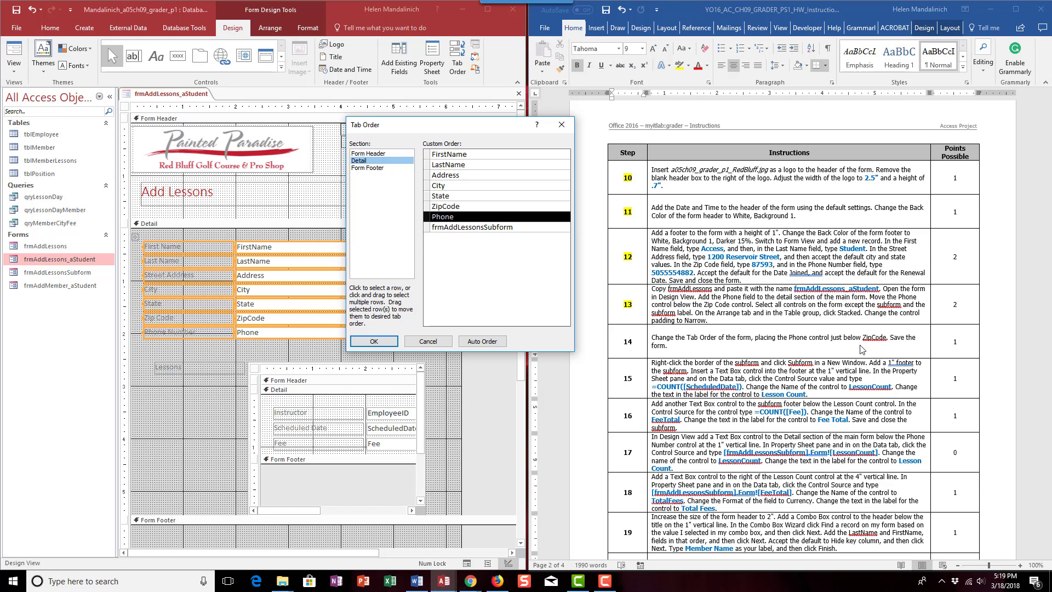
click(381, 342)
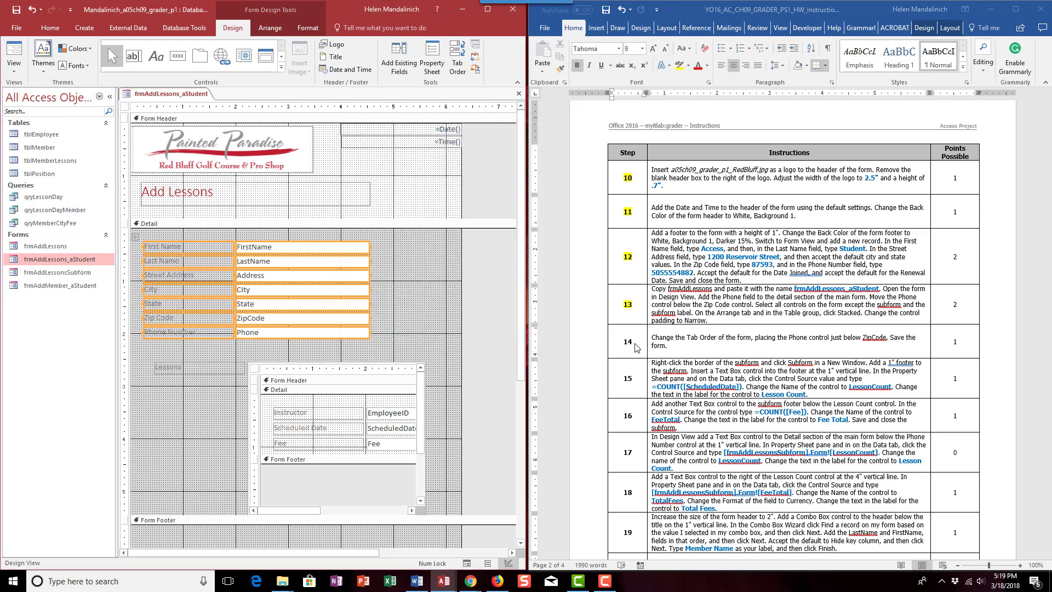
- In the Word instructions table, highlight the step number 14 in yellow
click(630, 343)
double_click(628, 342)
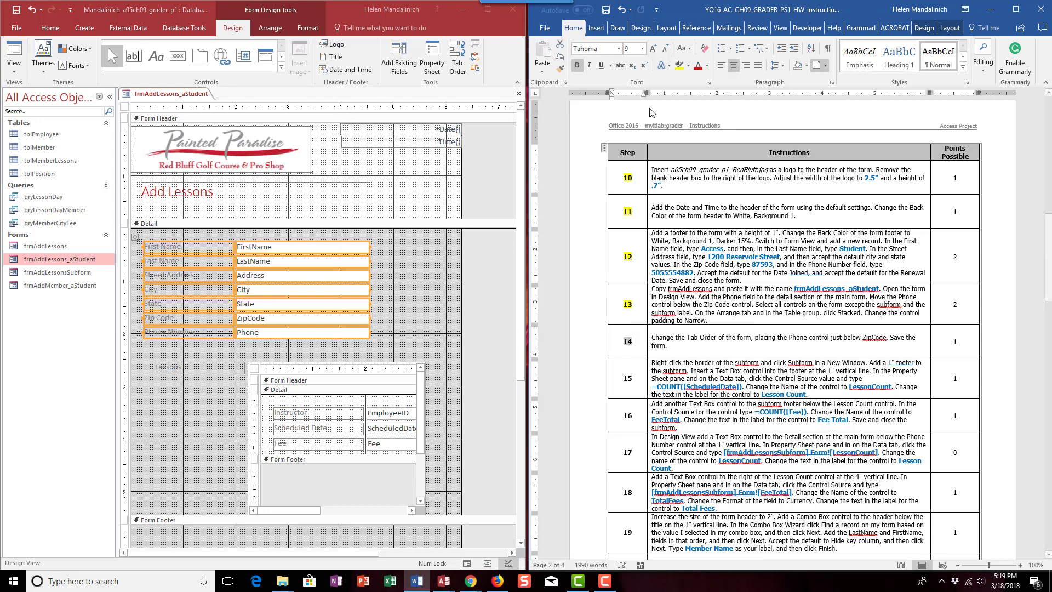
click(679, 65)
- In Access, open the lessons subform from frmAddLessons_aStudent in a new window
scroll(758, 322, down, 2)
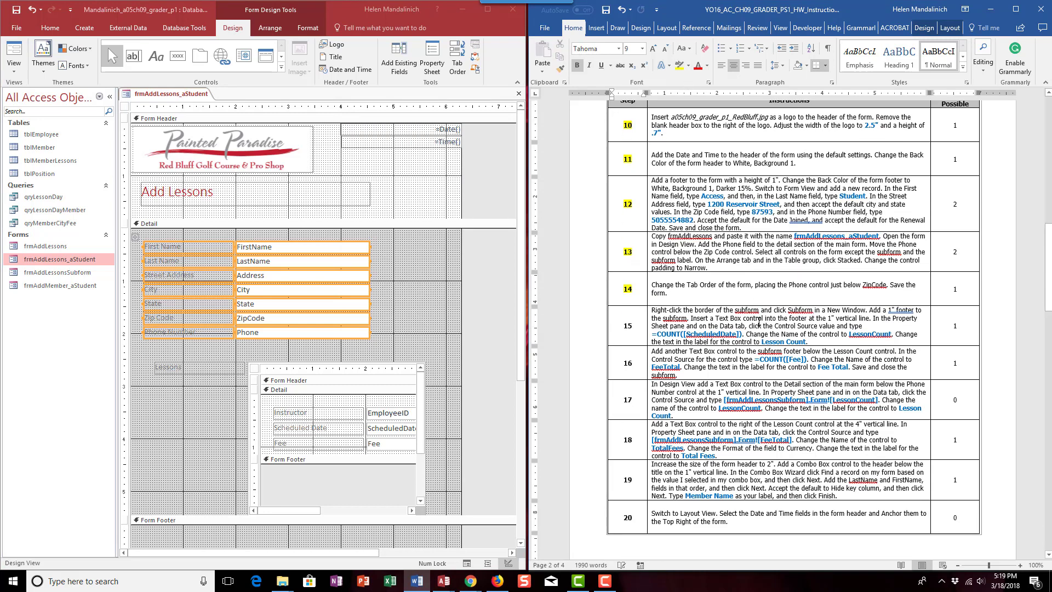
scroll(758, 322, down, 2)
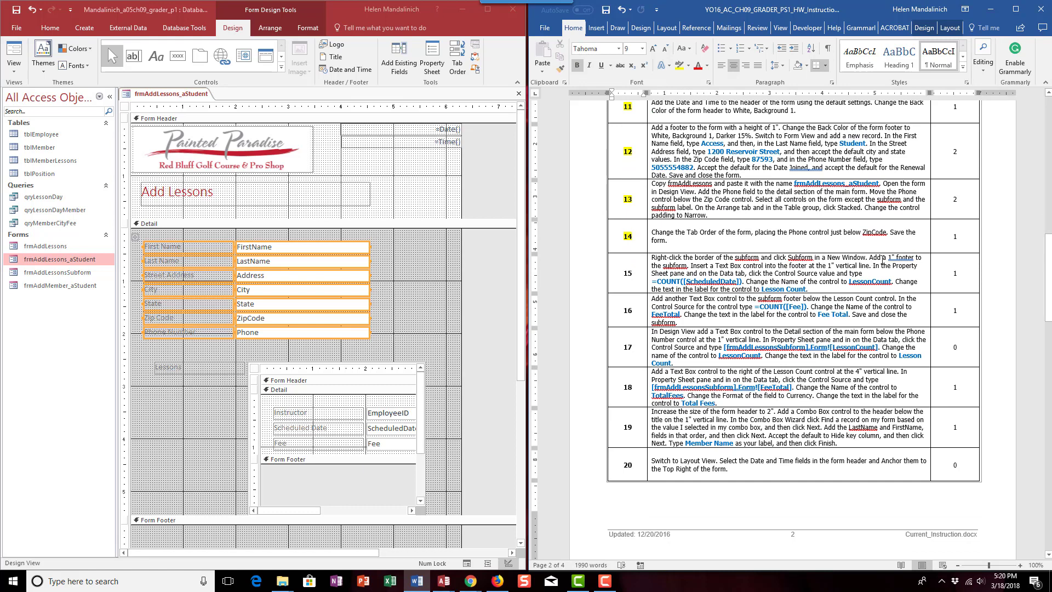
click(317, 362)
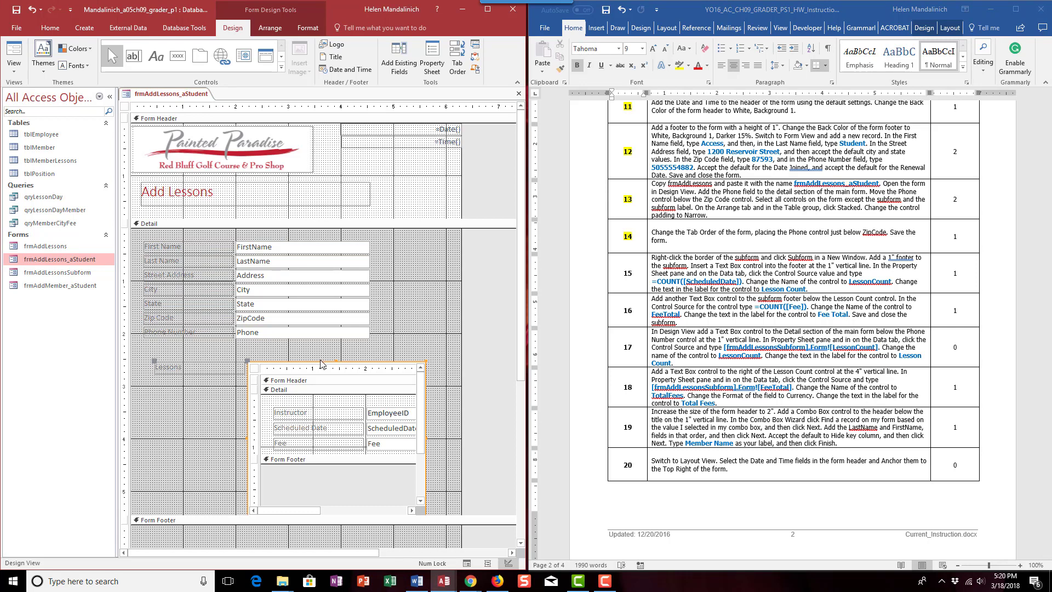
right_click(321, 363)
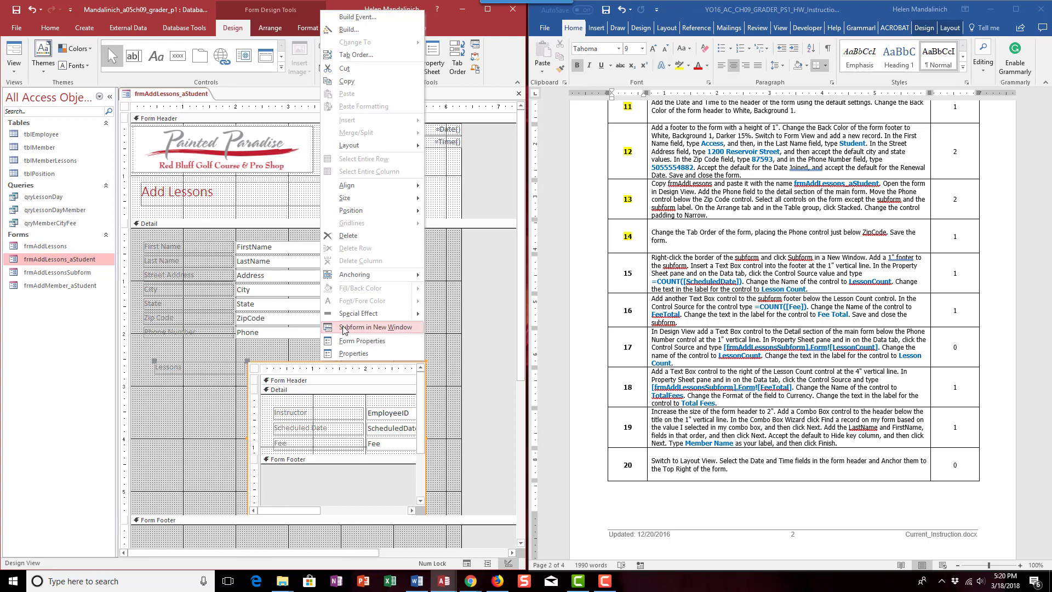
click(436, 357)
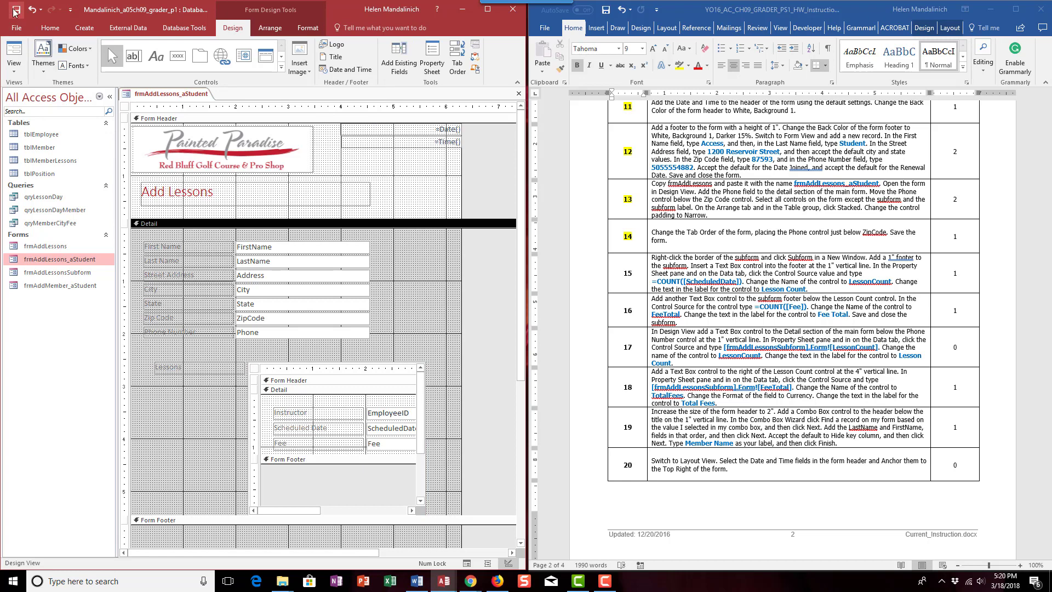
click(326, 364)
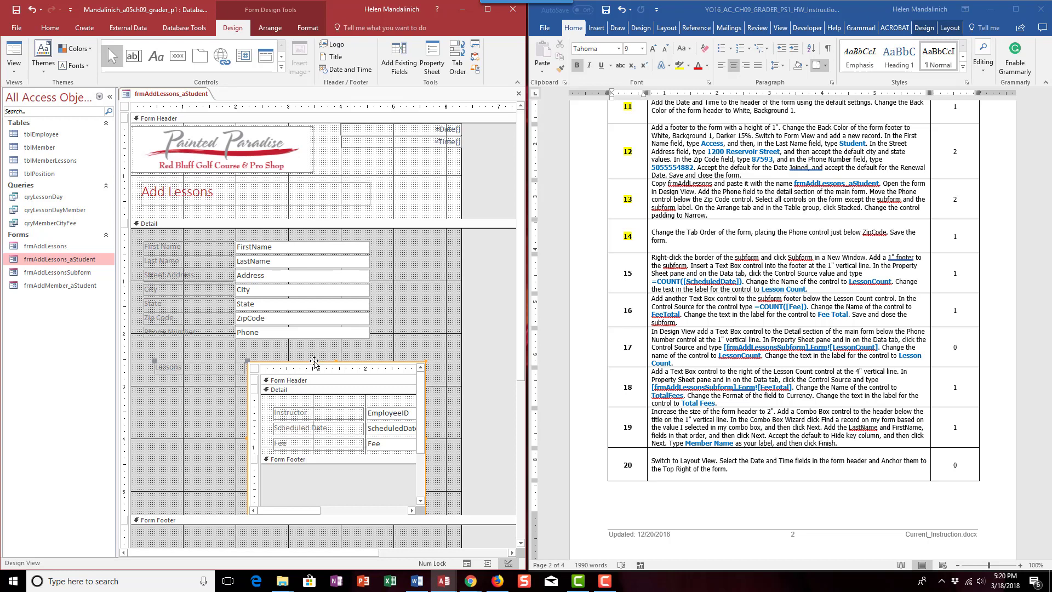
right_click(314, 364)
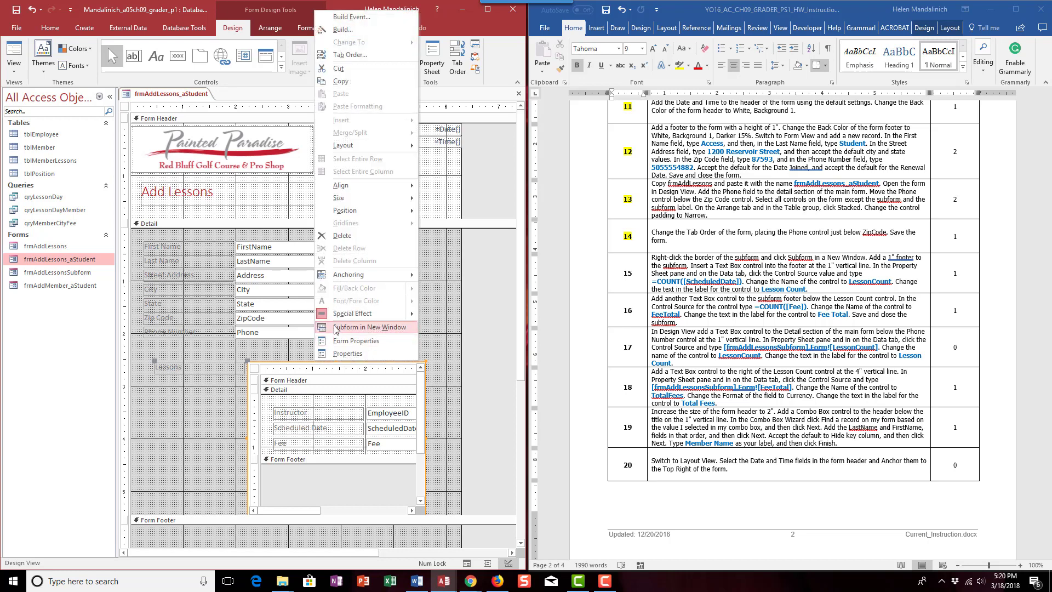
click(356, 327)
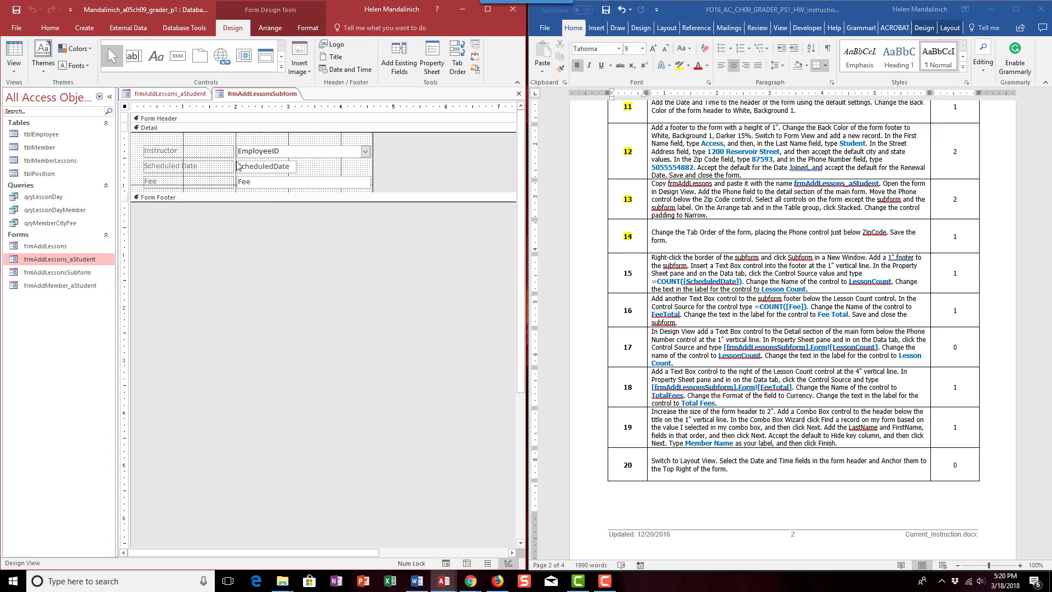
- Set the height of the subform's Form Footer section to 1 inch
click(176, 201)
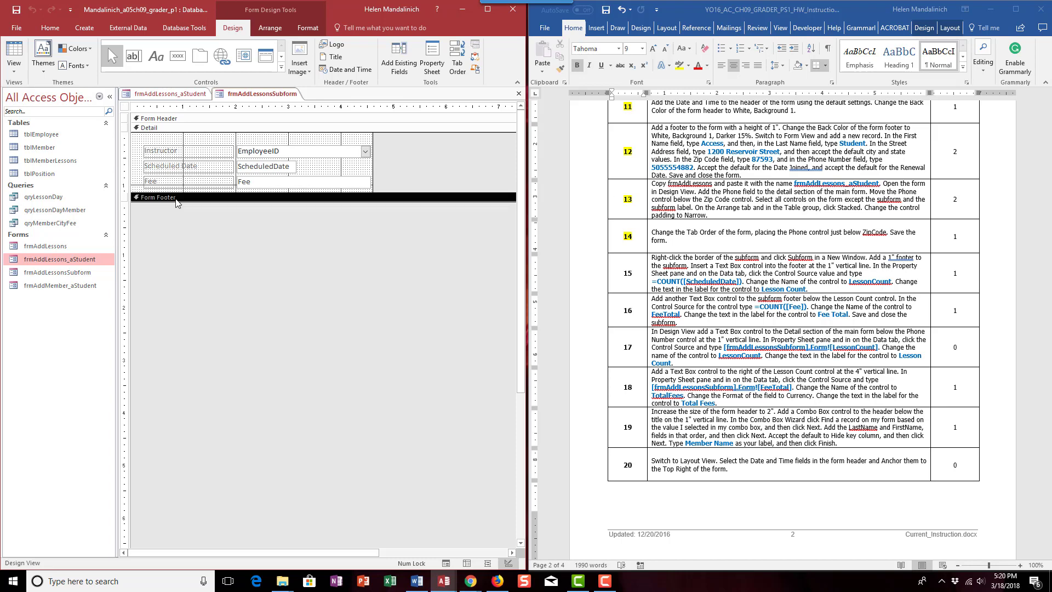
click(432, 61)
click(471, 169)
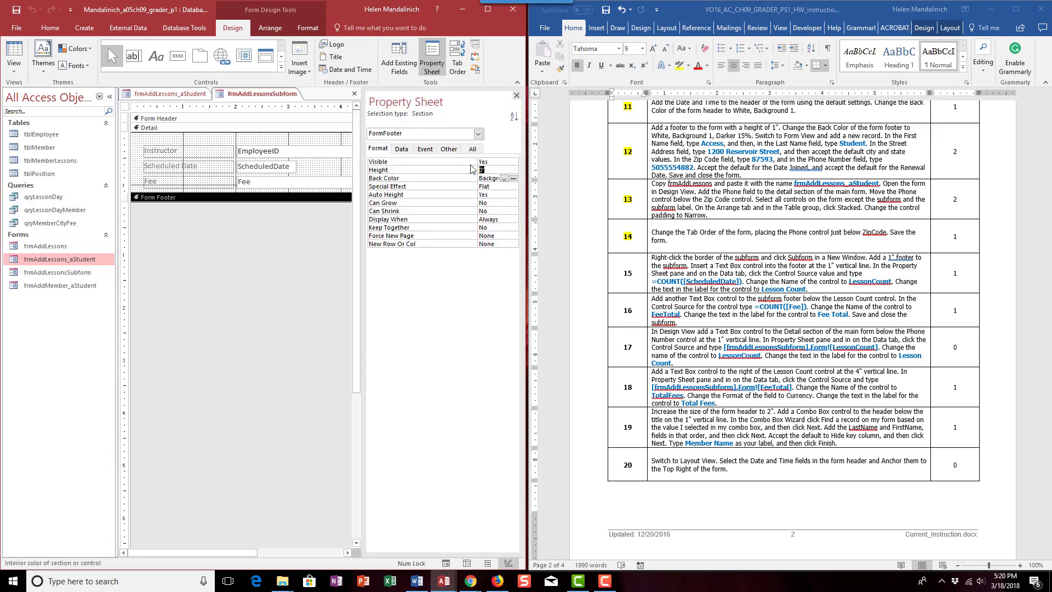
text(1)
key(Return)
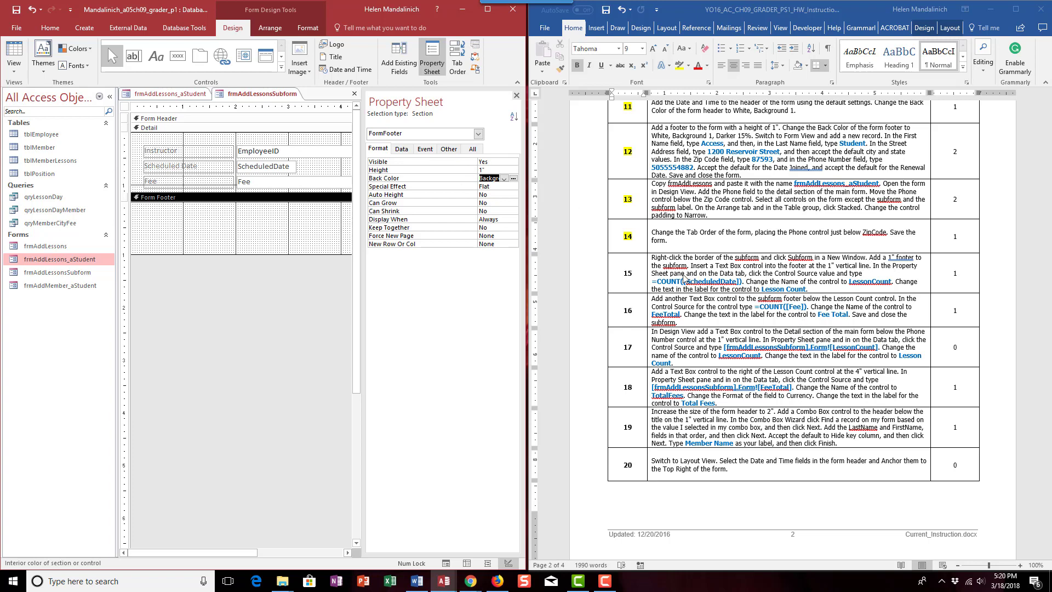
- Add a text box to the subform's Form Footer, starting at the 1-inch vertical line and about 1.7 inches wide
click(401, 149)
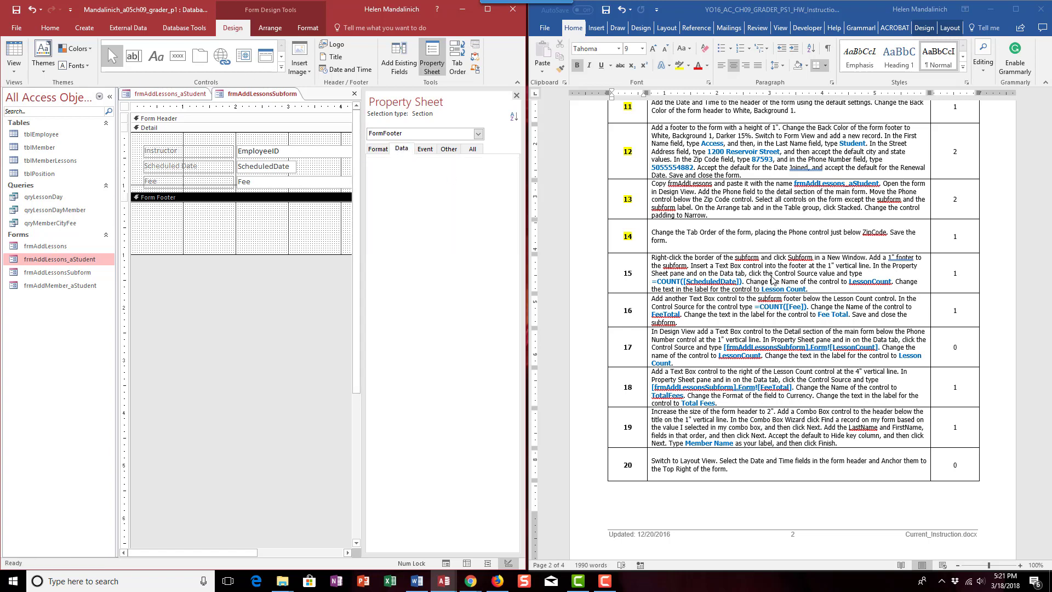
click(208, 236)
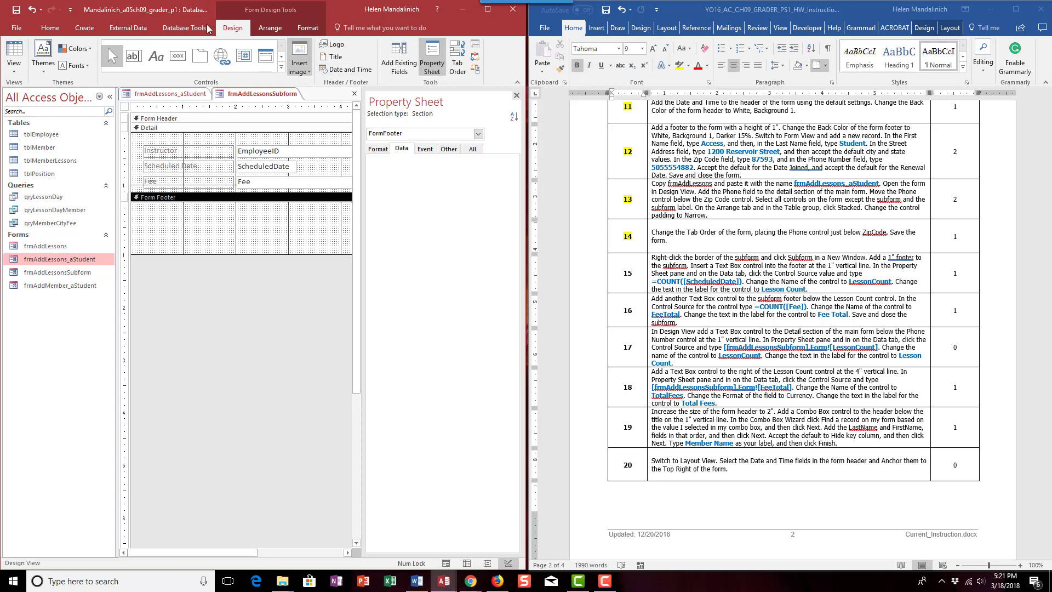
click(134, 57)
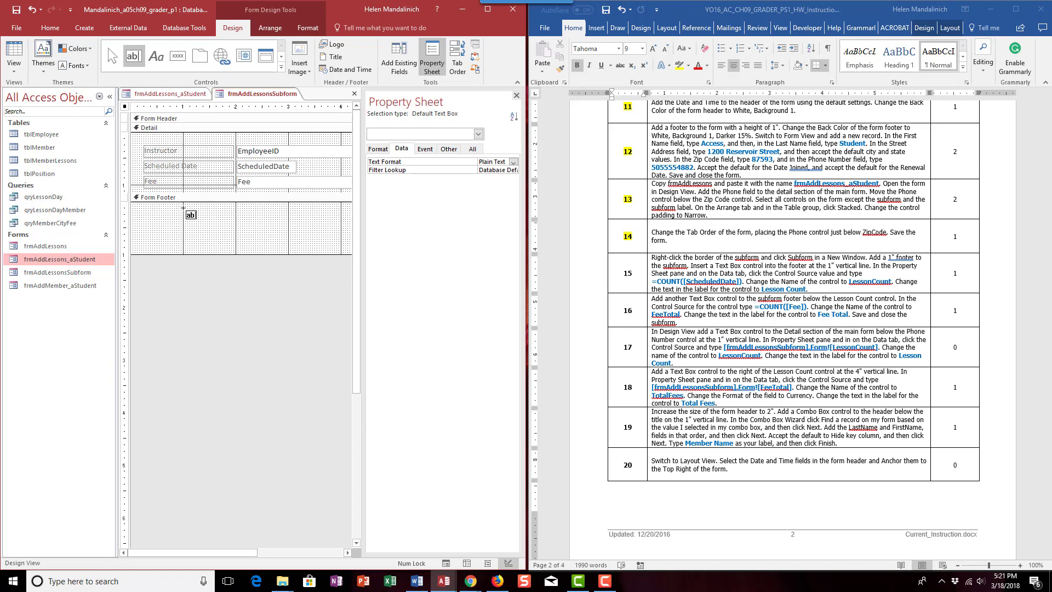
drag(184, 208, 270, 226)
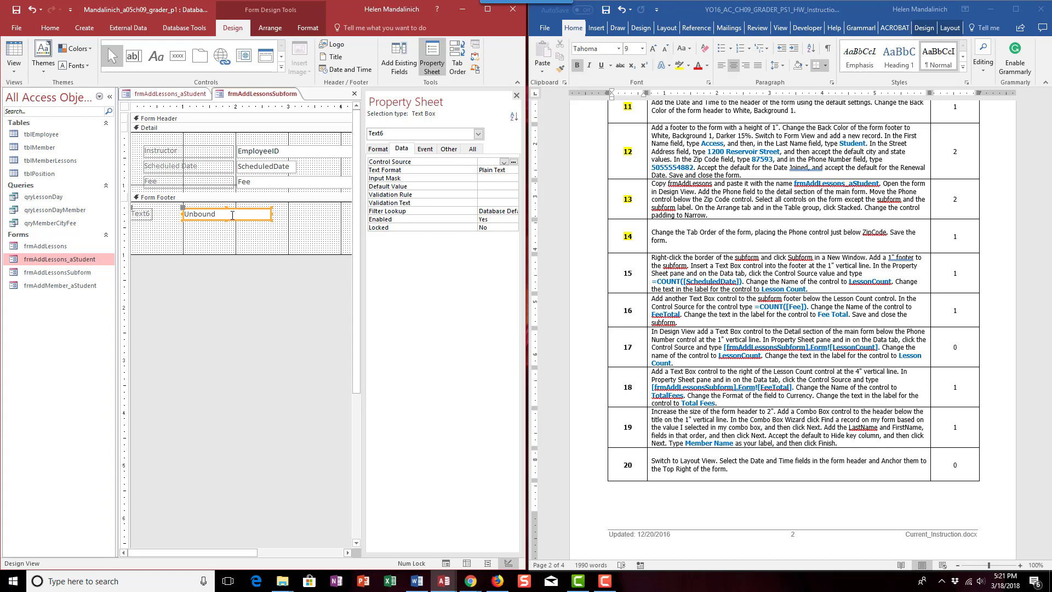
- Set the Control Source of the new footer text box to =COUNT([ScheduledDate]), entering the expression in an enlarged editing window
click(482, 161)
right_click(482, 161)
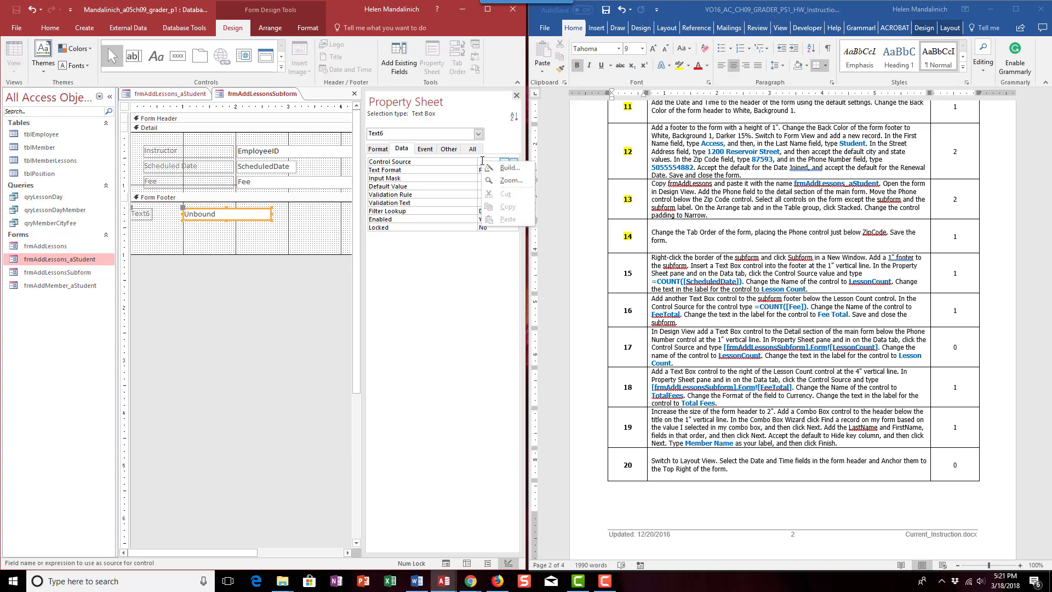
click(499, 181)
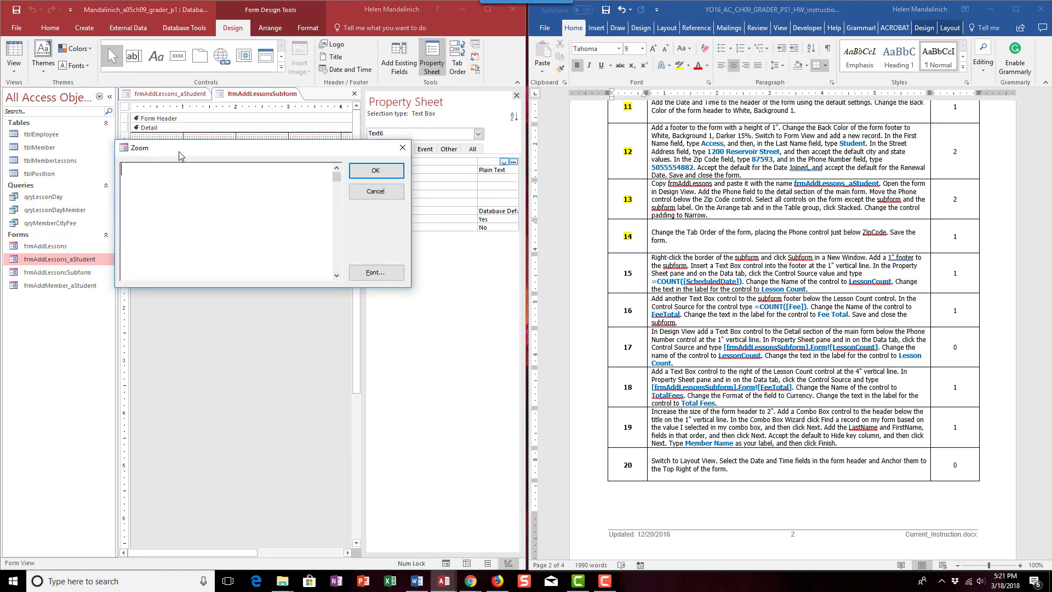
drag(179, 152, 235, 287)
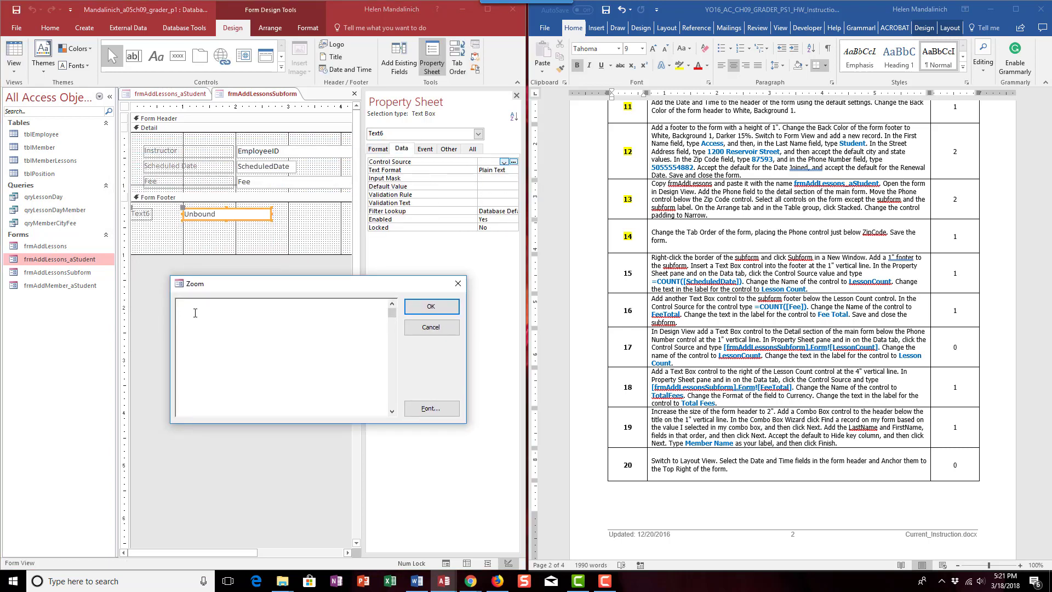
text(=)
text(CPU)
key(BackSpace)
key(BackSpace)
key(BackSpace)
text(CPU)
key(BackSpace)
key(BackSpace)
text(OUNT)
text(([)
text(Fee)
key(BackSpace)
key(BackSpace)
key(BackSpace)
key(BackSpace)
text(ScheduledDate)
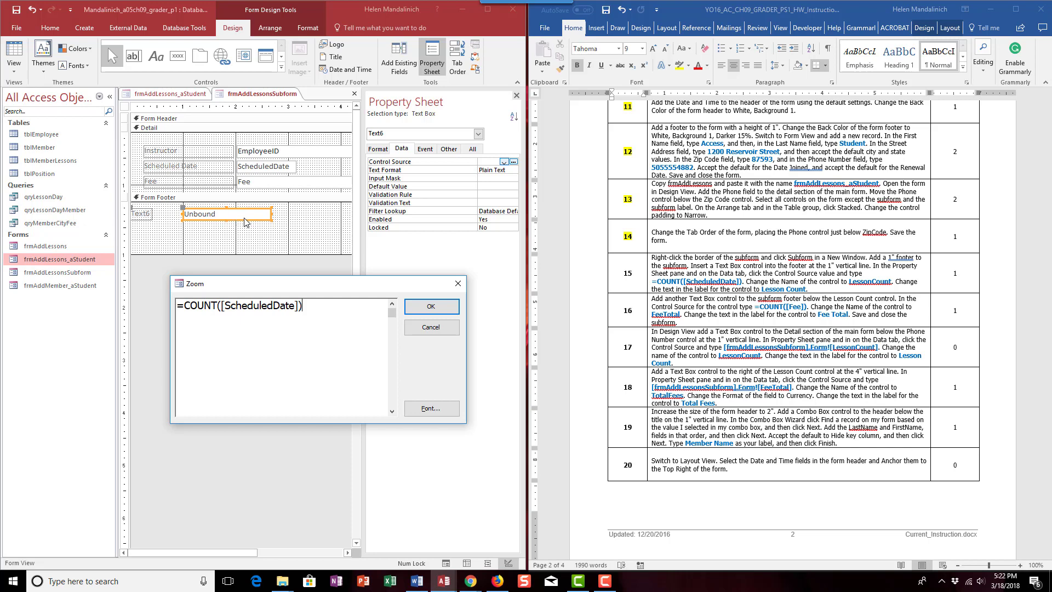
click(430, 307)
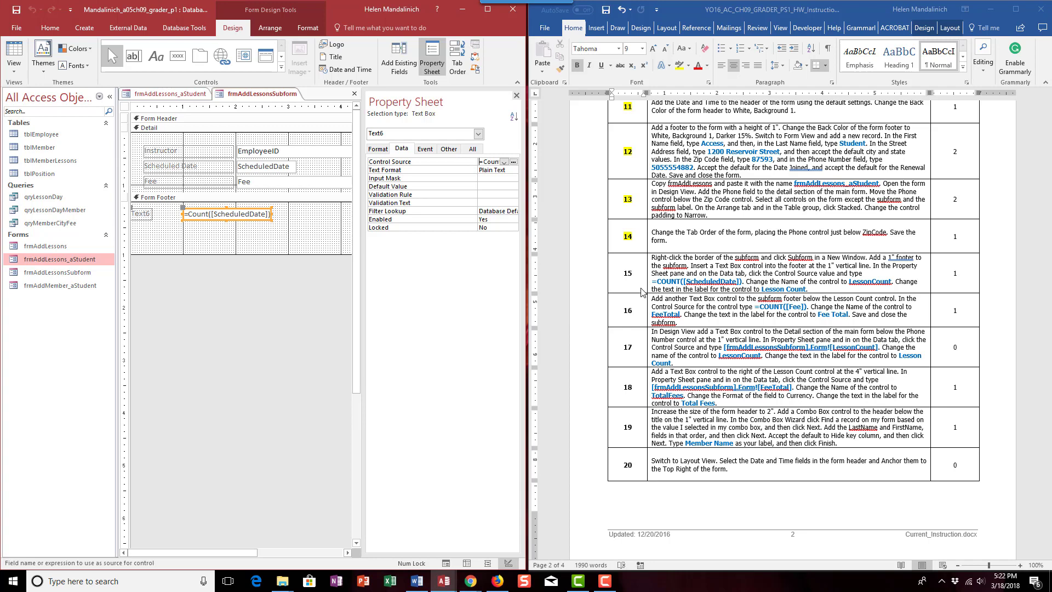